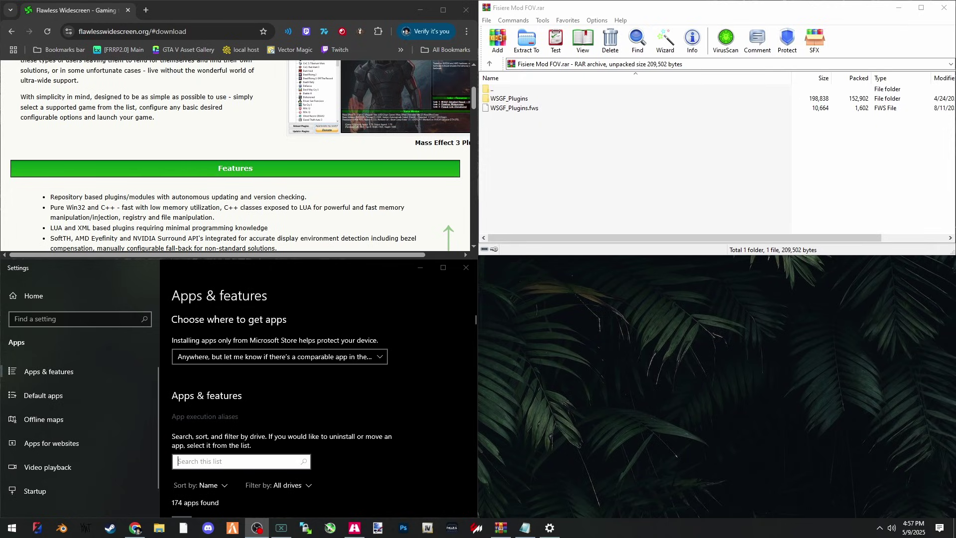
Step: Search the installed apps list for "flaw" and view the results in the enlarged window
drag(349, 267, 351, 273)
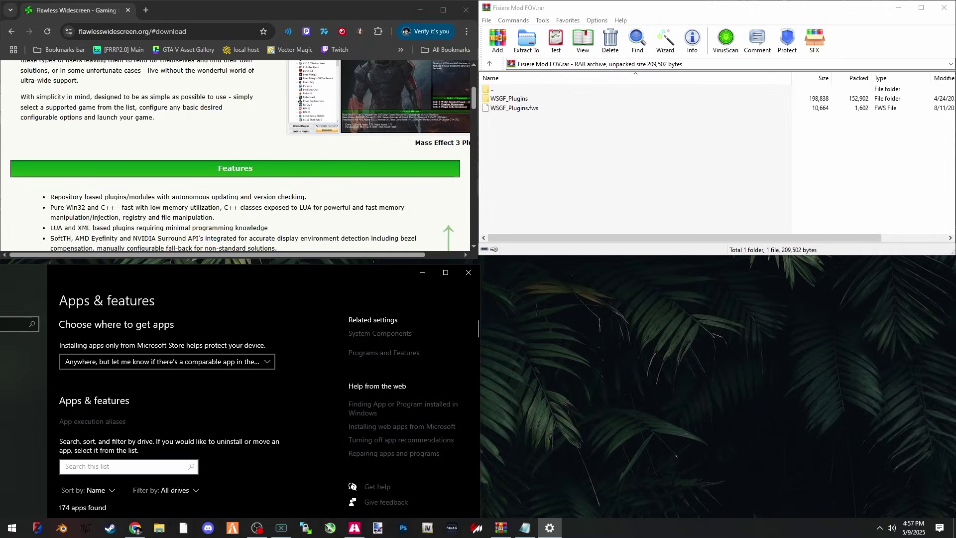
text(flaw)
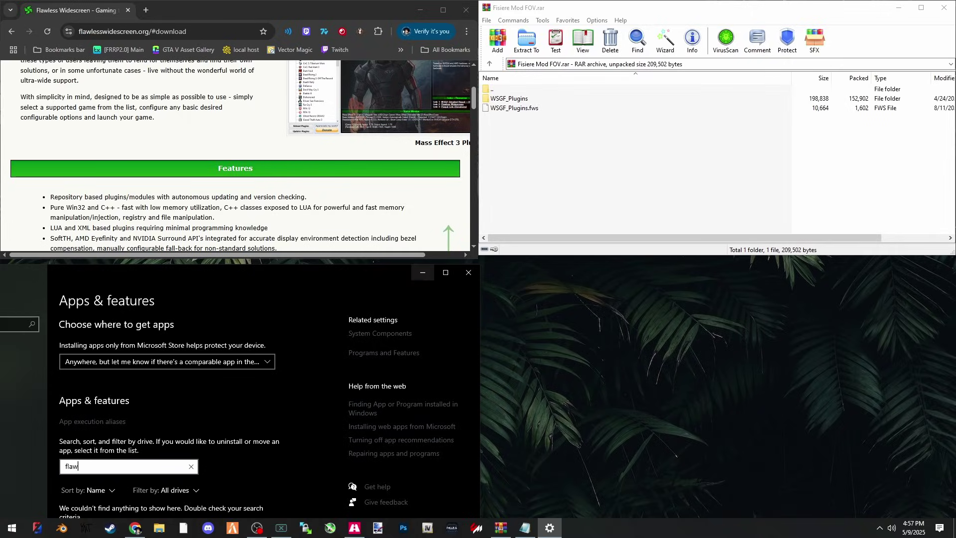
click(446, 272)
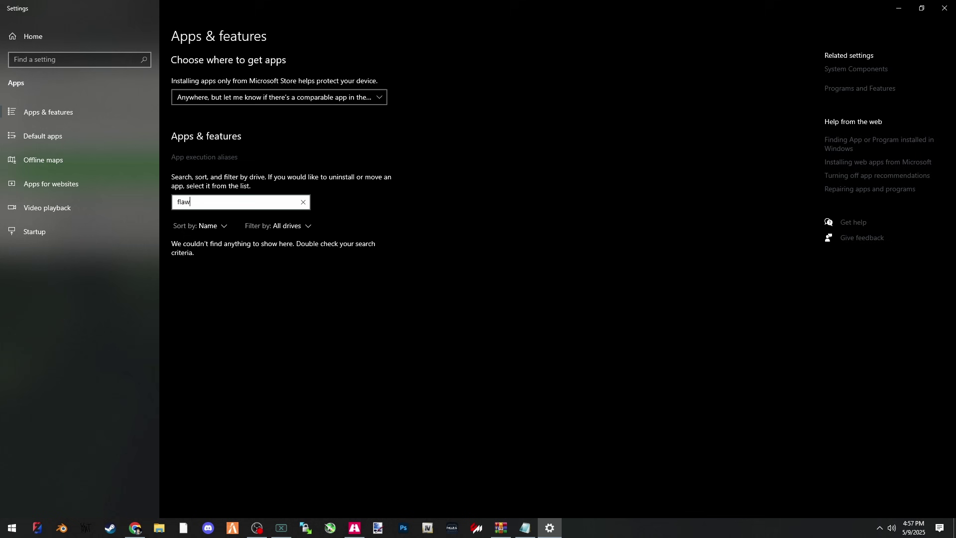
click(922, 8)
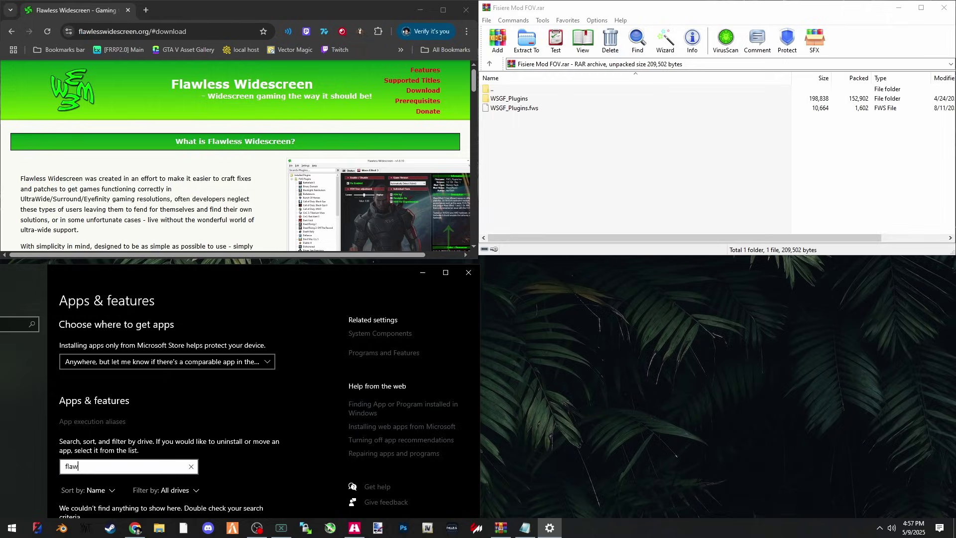
Step: Download the recommended x64 Installer Package from the Flawless Widescreen site and run it
click(422, 90)
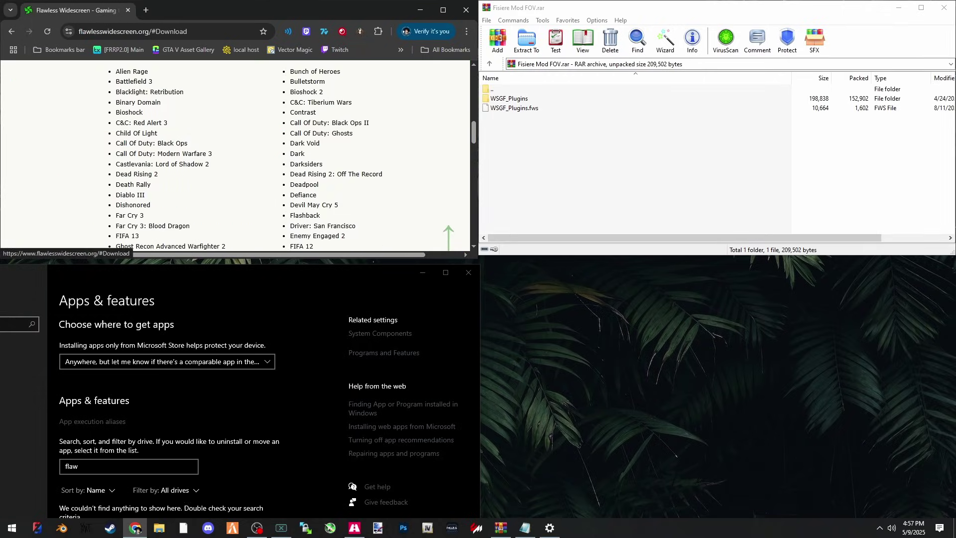
click(443, 10)
scroll(448, 279, down, 10)
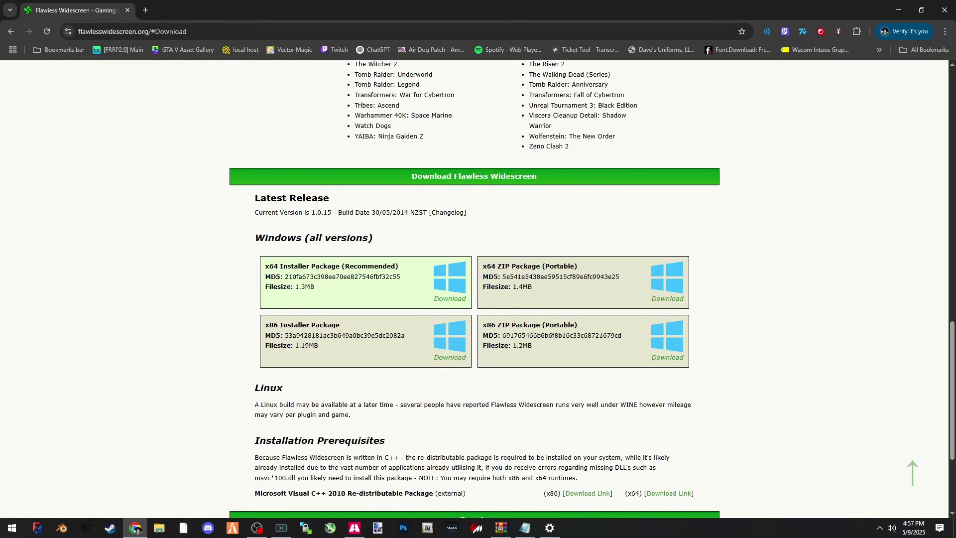
drag(265, 267, 289, 266)
click(450, 291)
click(779, 56)
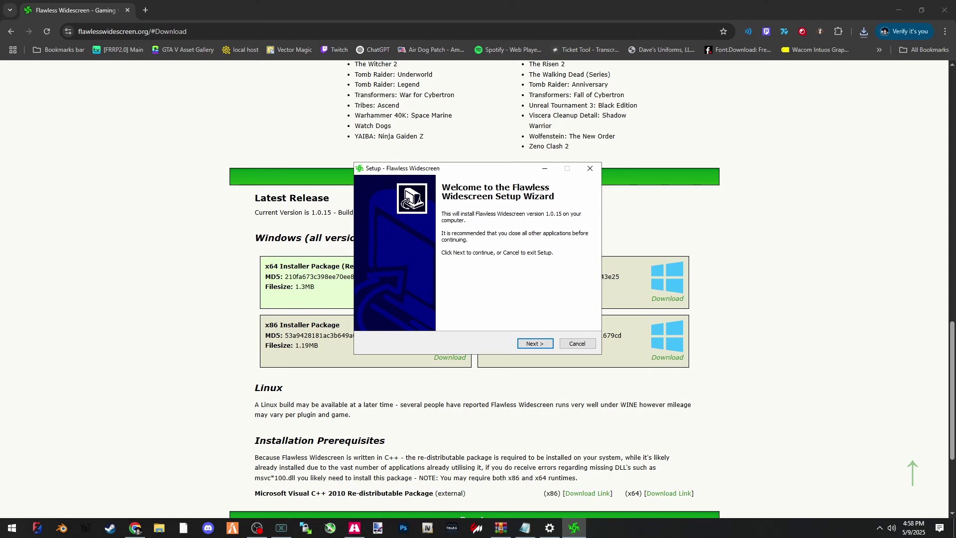
Step: Install Flawless Widescreen in C:\Program Files (x86)\Flawless Widescreen with a desktop icon
key(Return)
key(Return)
key(Return)
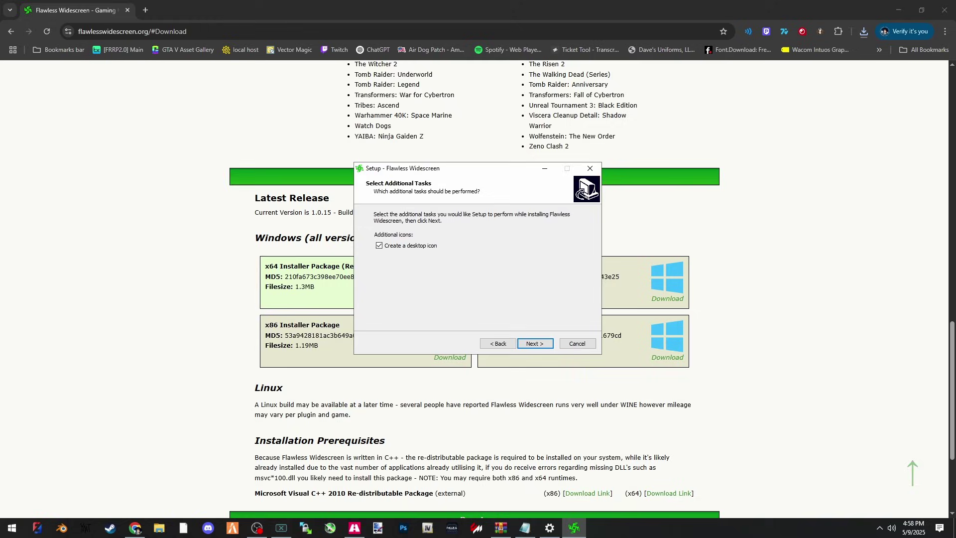
key(Return)
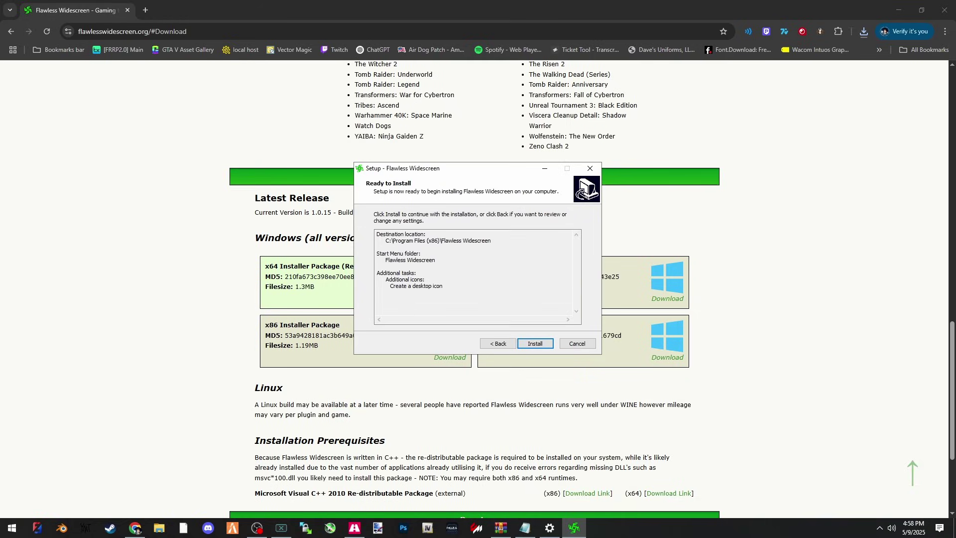
key(Return)
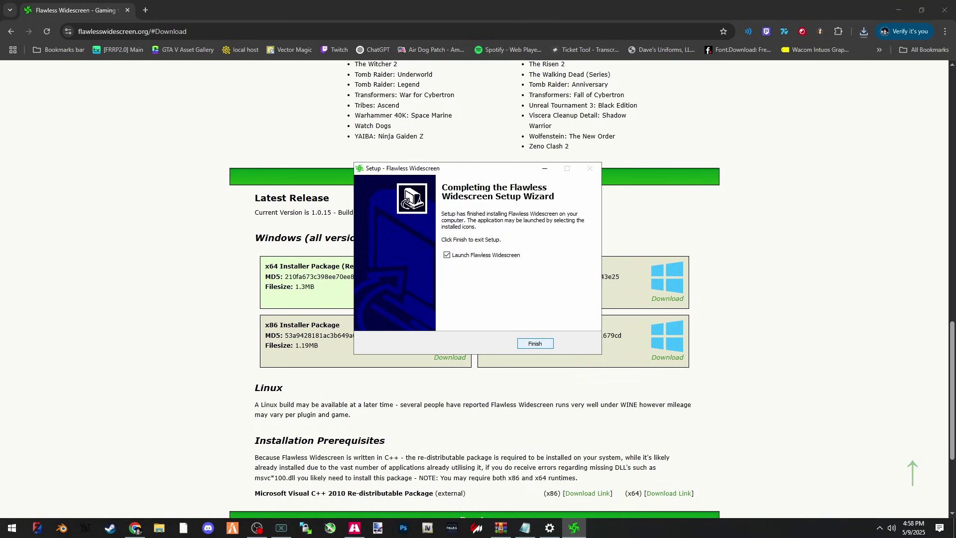
Step: Finish setup with Flawless Widescreen launching, and save the first-run configuration with its default settings
key(Return)
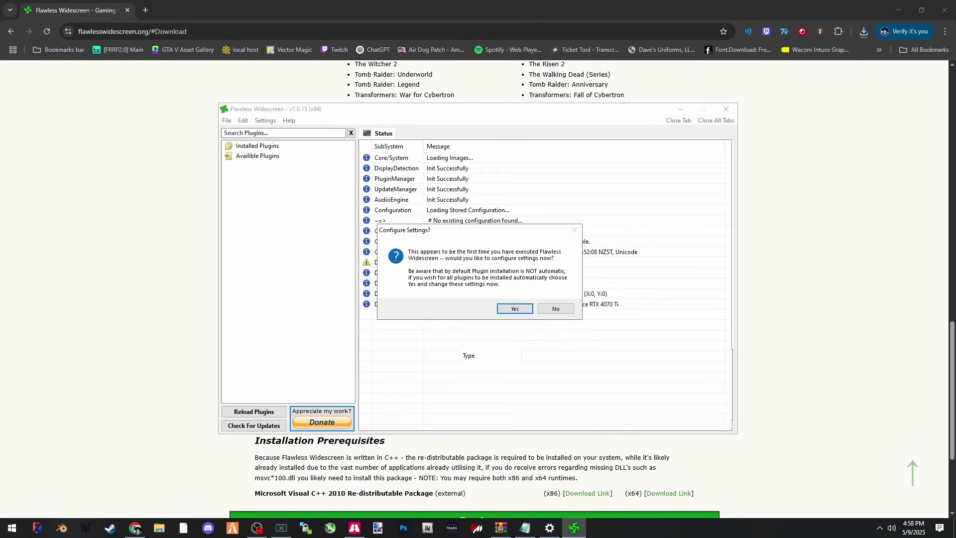
key(Return)
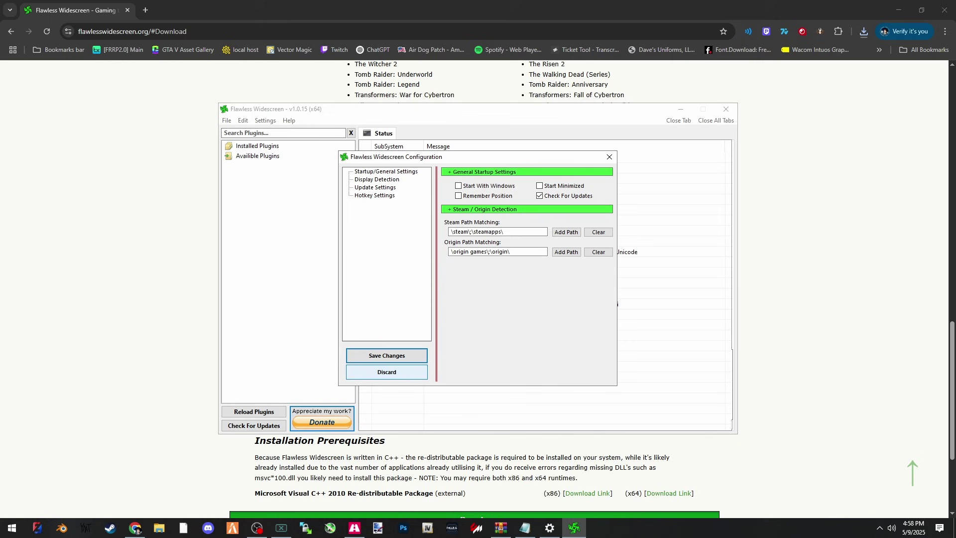
click(386, 355)
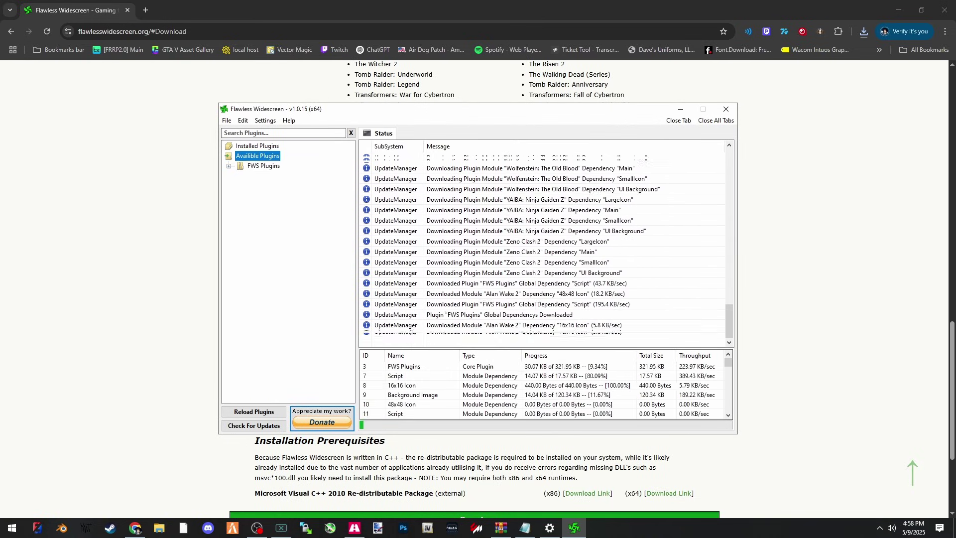
Step: Find Grand Theft Auto V in the plugin list and open its plugin page
scroll(286, 272, down, 15)
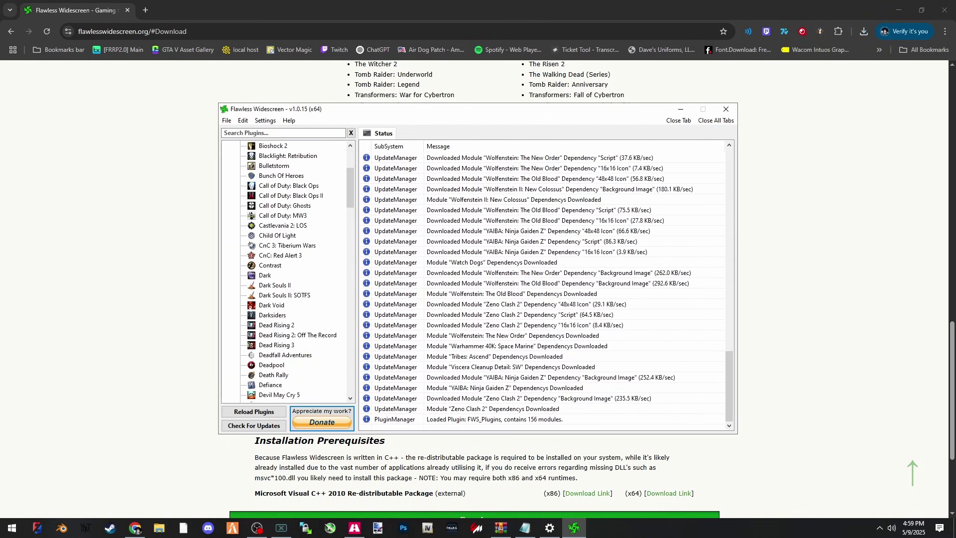
scroll(286, 271, down, 20)
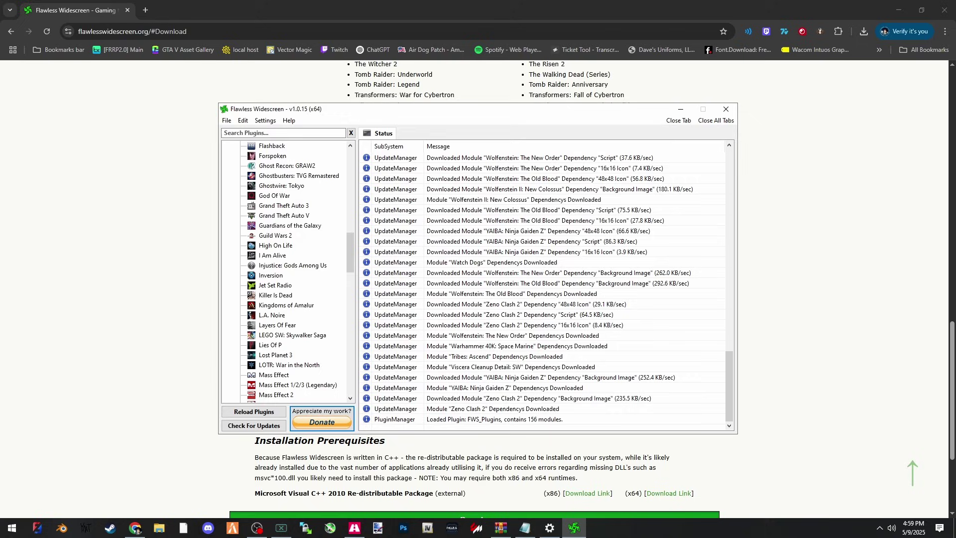
scroll(287, 271, down, 8)
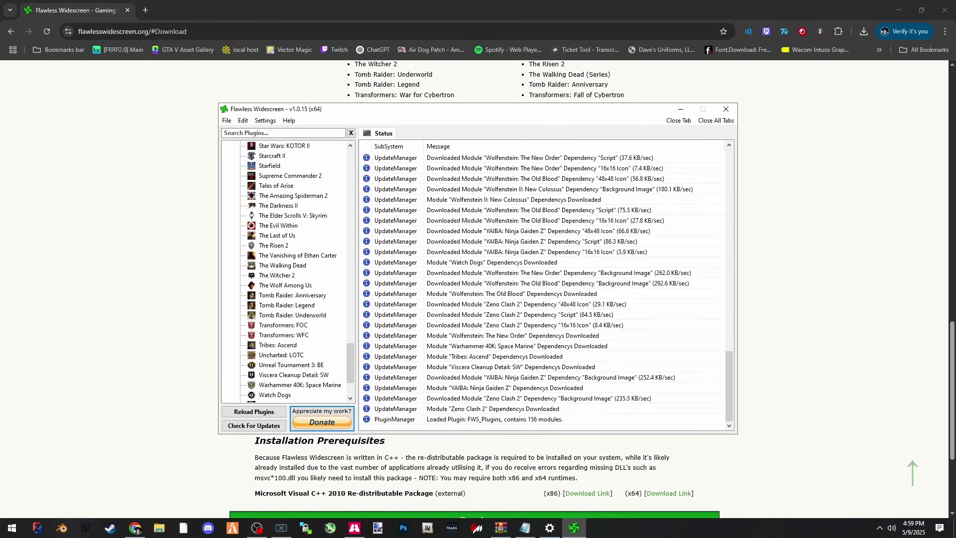
scroll(287, 271, up, 20)
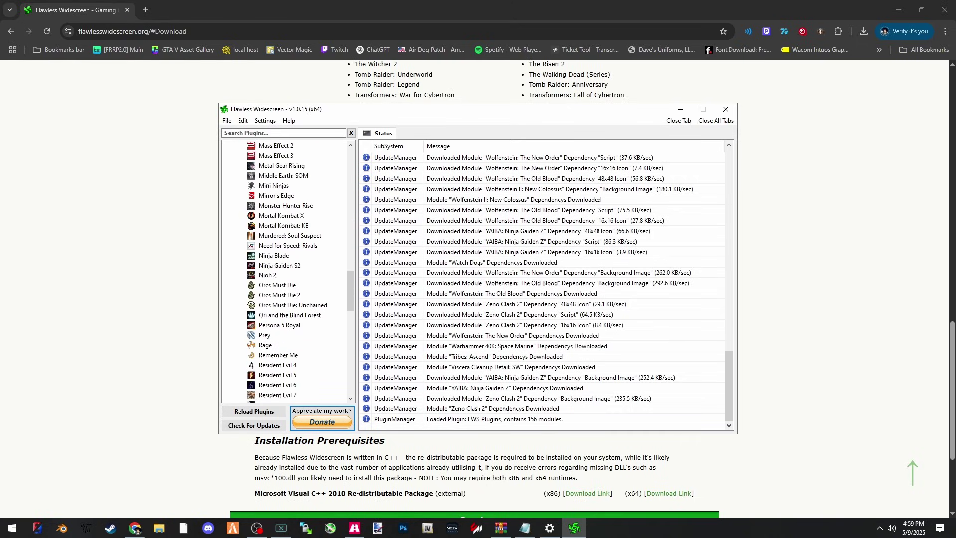
scroll(286, 271, up, 2)
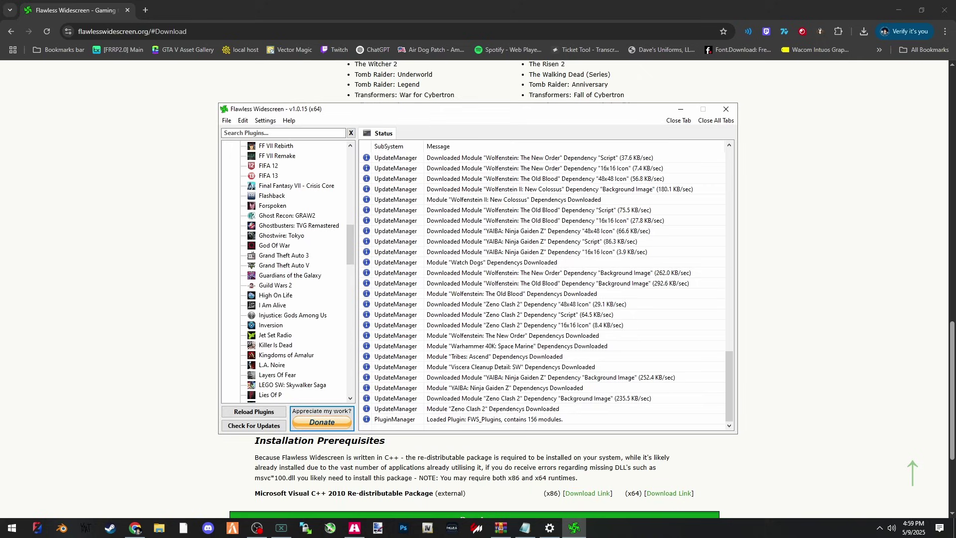
double_click(284, 266)
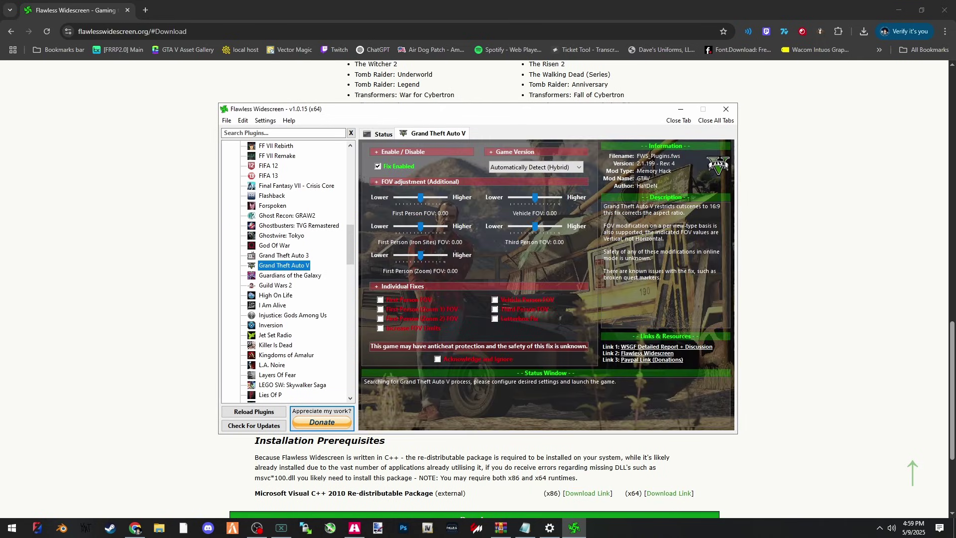
Step: Close the Grand Theft Auto V plugin page and clear the Flawless Widescreen, browser and Settings windows off the desktop
right_click(448, 134)
click(471, 143)
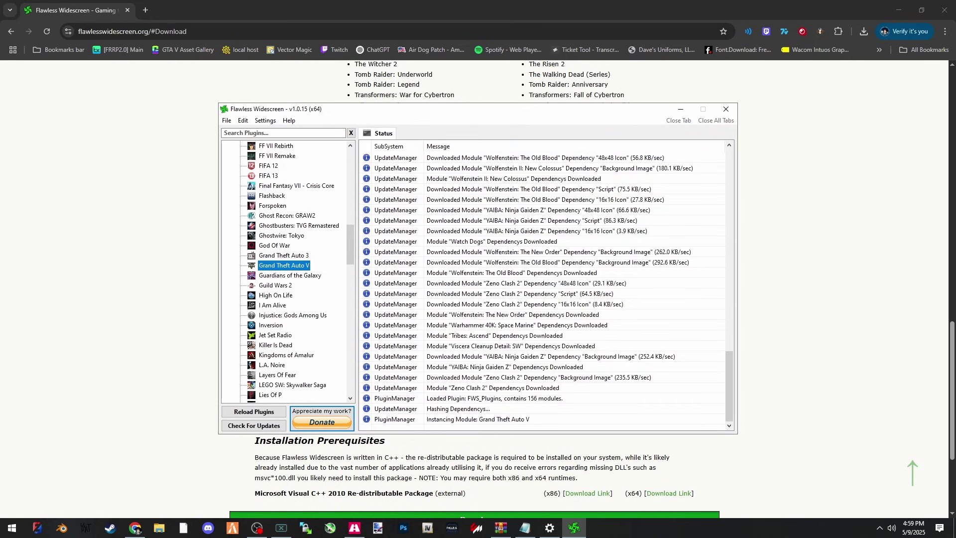
click(681, 109)
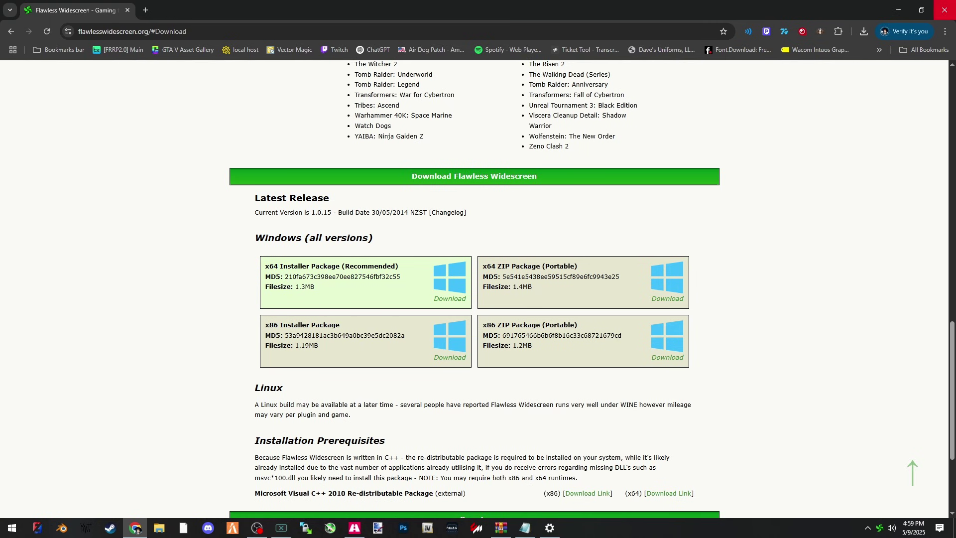
click(945, 10)
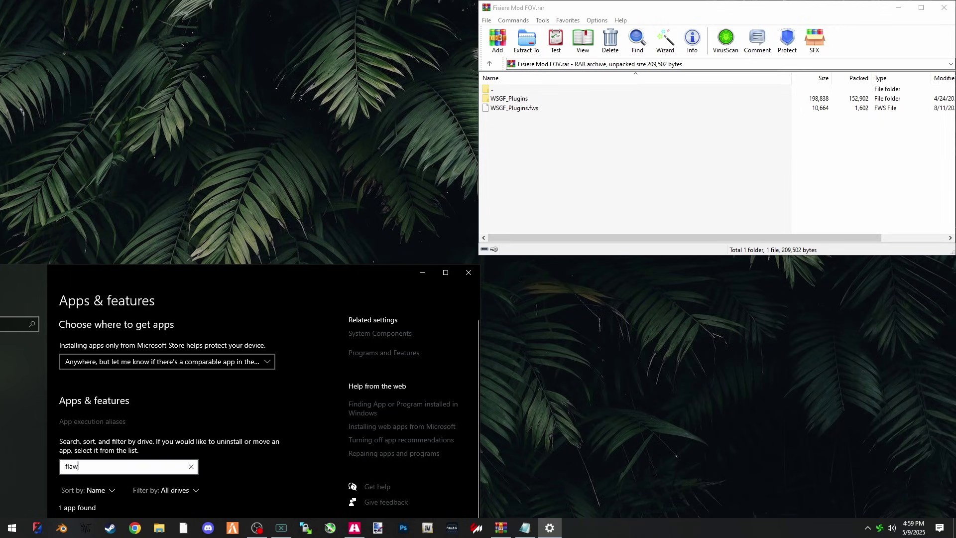
click(423, 273)
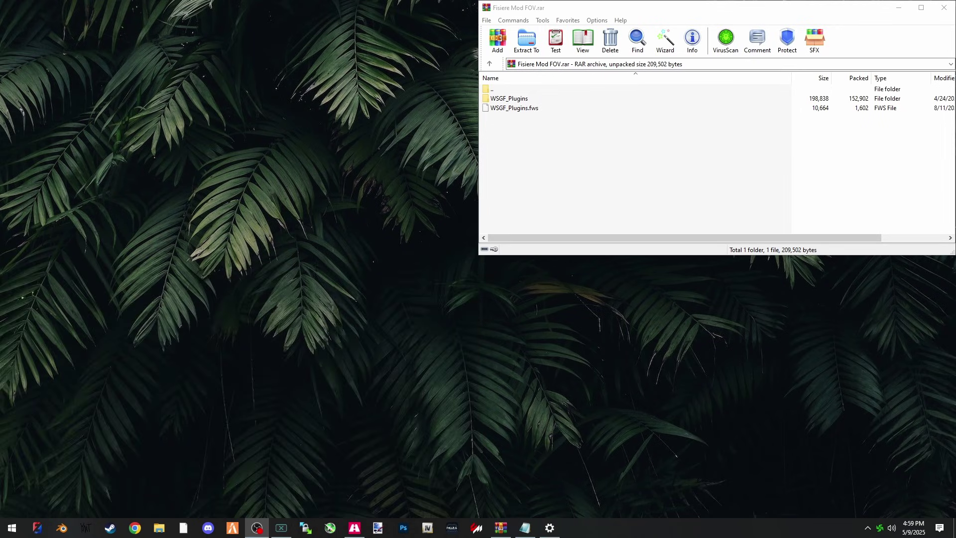
click(514, 108)
click(573, 159)
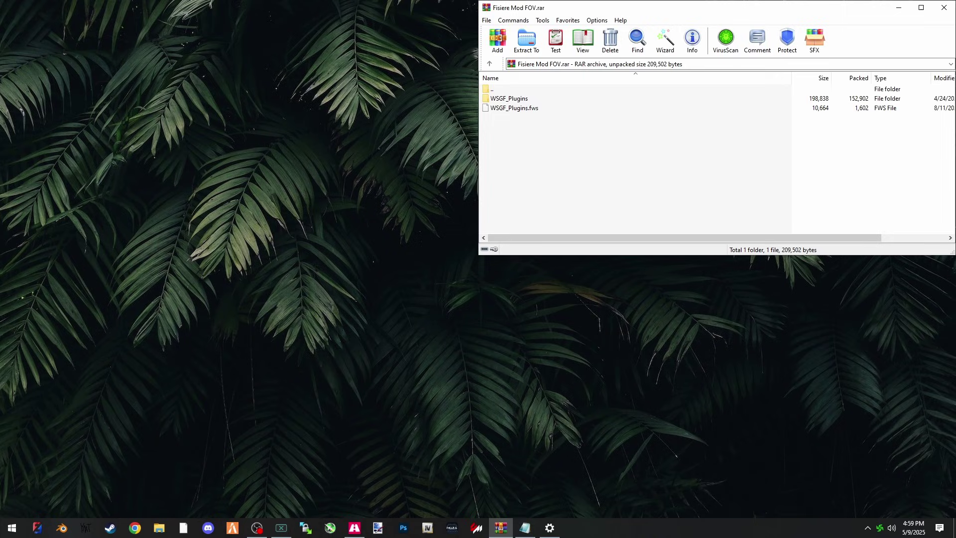
click(509, 99)
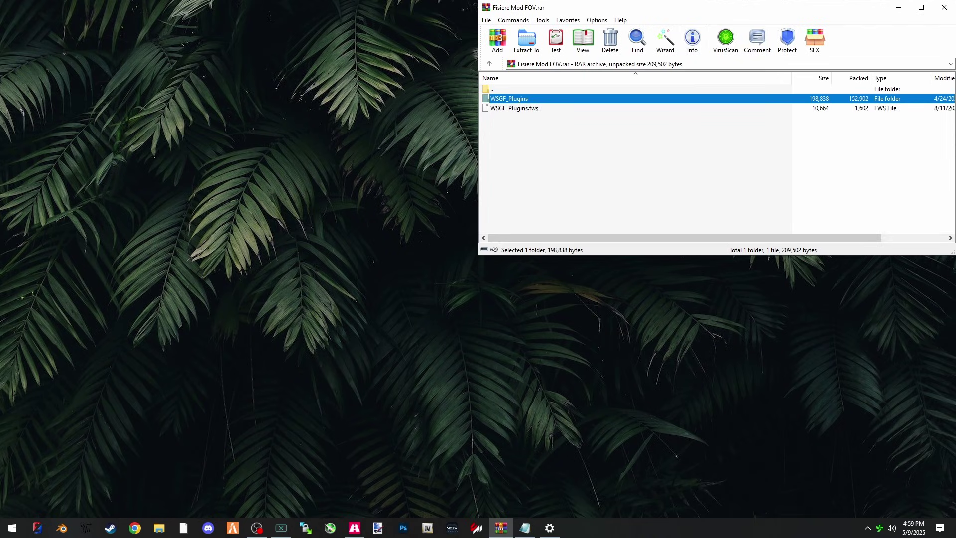
click(514, 108)
click(557, 159)
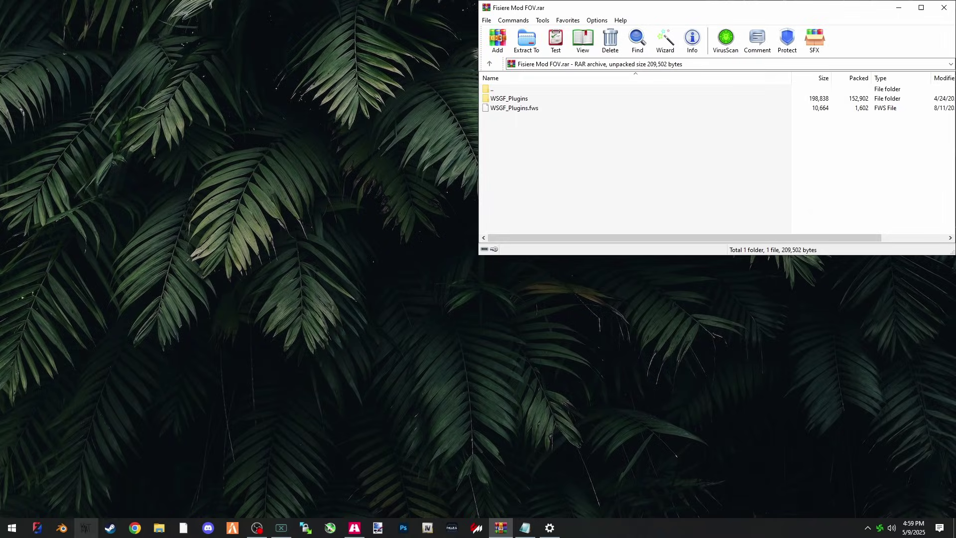
Step: In File Explorer, open the folder C:\Program Files (x86)\Flawless Widescreen\PluginCache
click(158, 528)
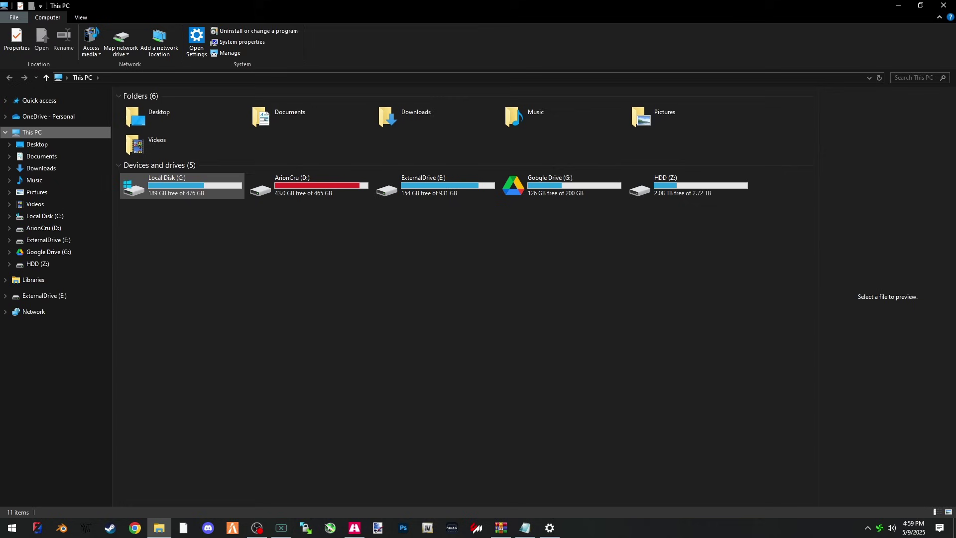
double_click(189, 184)
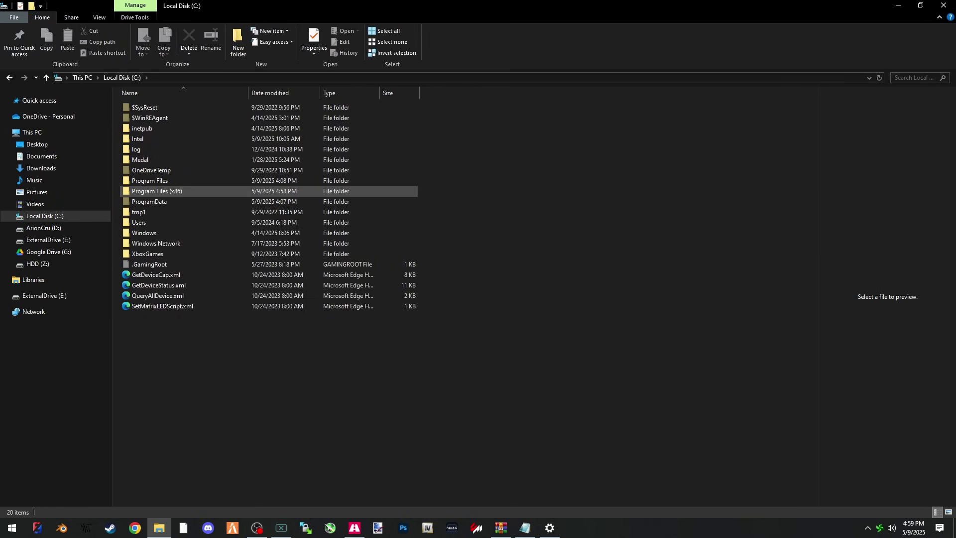
double_click(249, 191)
scroll(269, 299, down, 1)
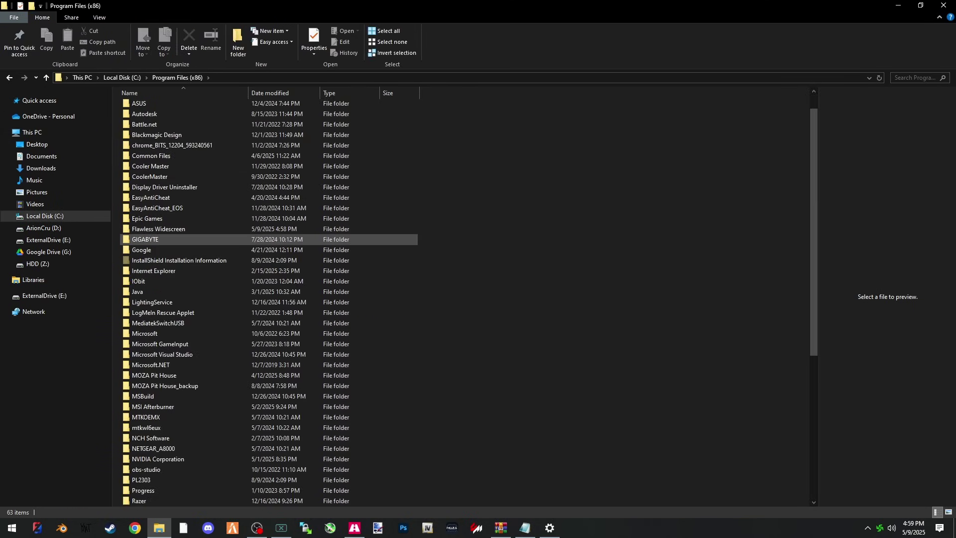
double_click(159, 229)
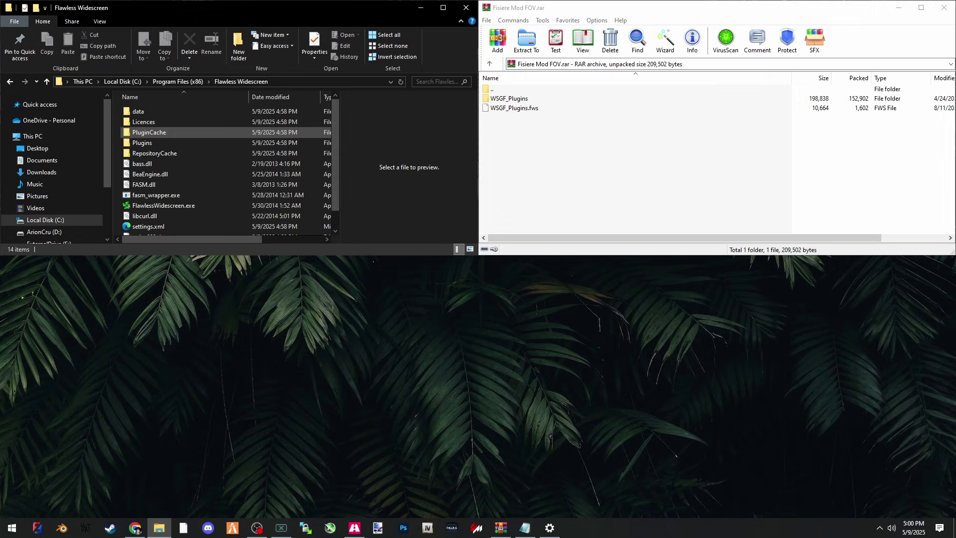
double_click(149, 132)
Step: Extract the WSGF_Plugins folder from Fisiere Mod FOV.rar into PluginCache, granting administrator permission
click(509, 98)
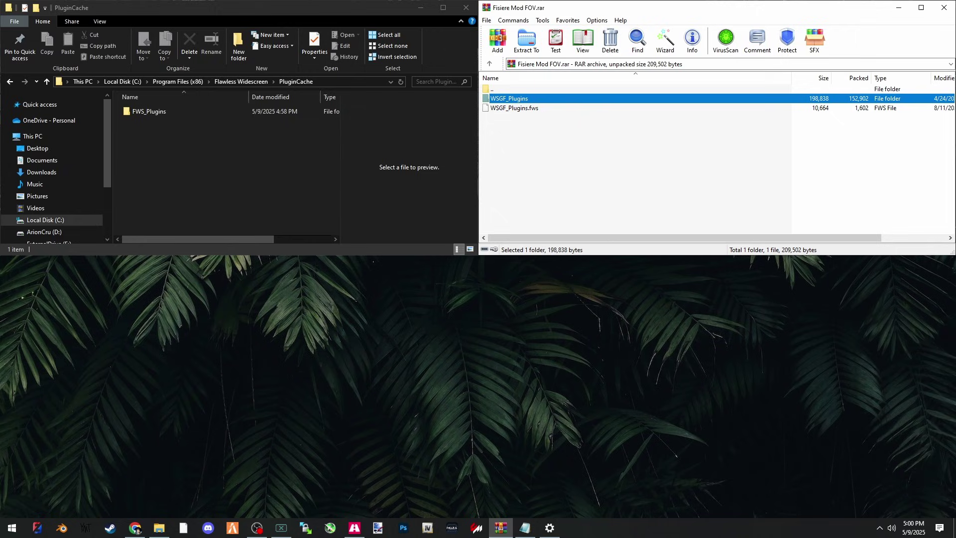
drag(509, 98, 214, 169)
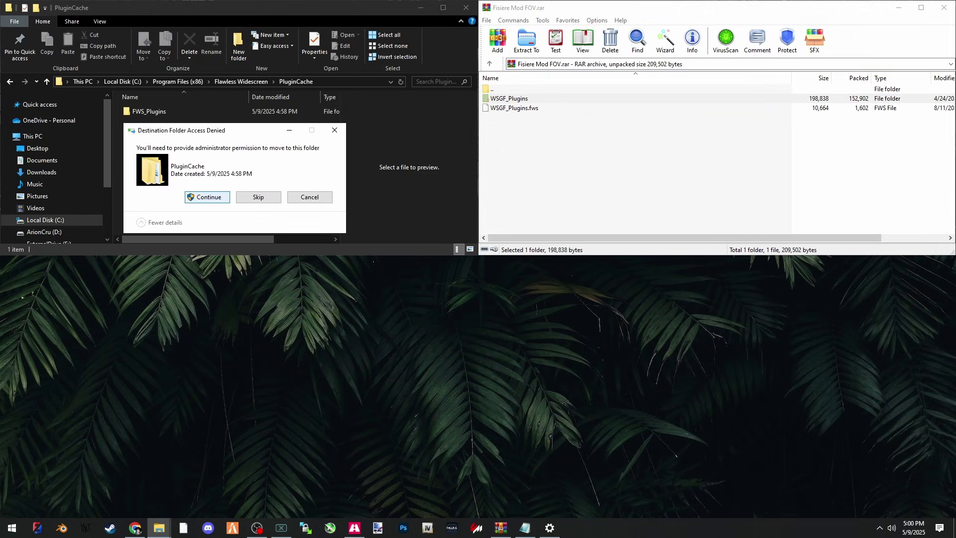
click(205, 197)
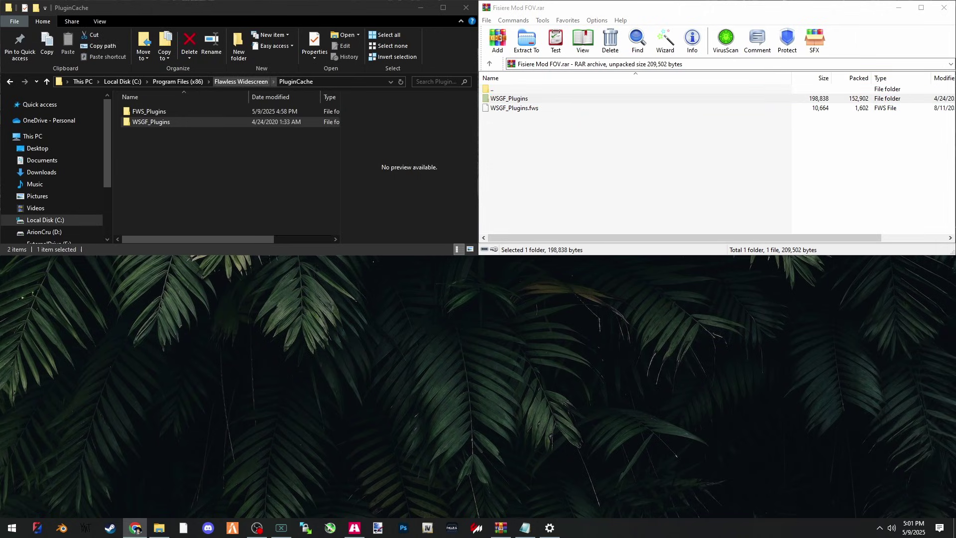
Step: Extract WSGF_Plugins.fws from Fisiere Mod FOV.rar into the Flawless Widescreen Plugins folder, granting administrator permission
click(241, 81)
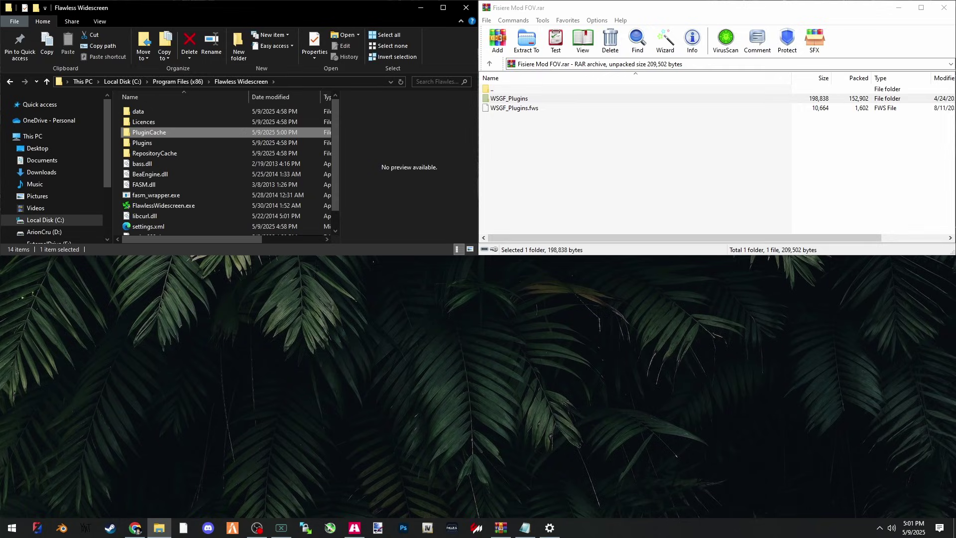
double_click(141, 143)
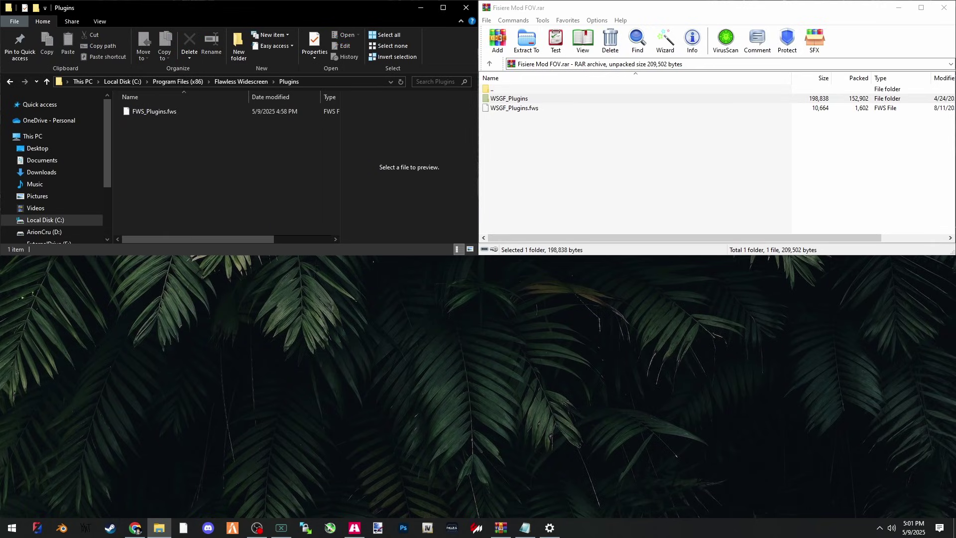
click(515, 108)
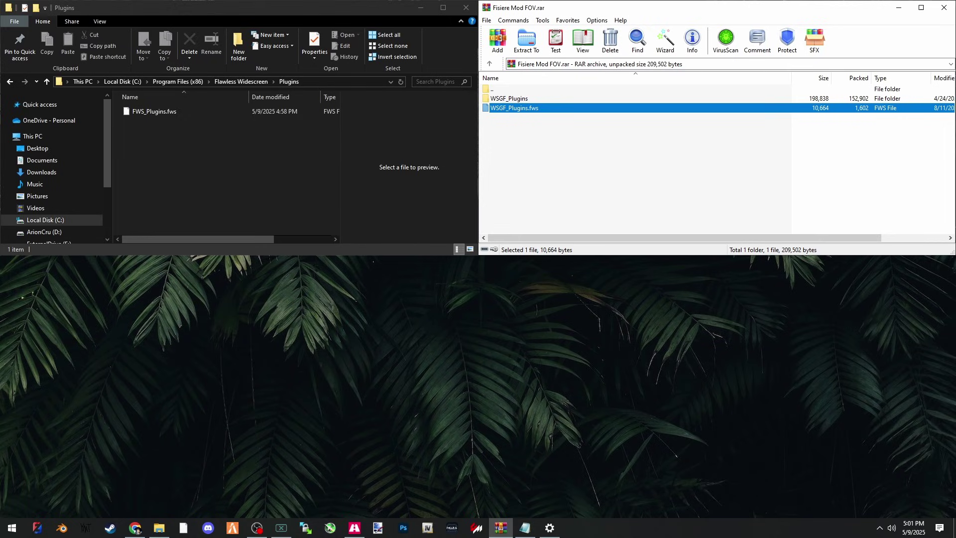
drag(514, 108, 209, 113)
click(450, 197)
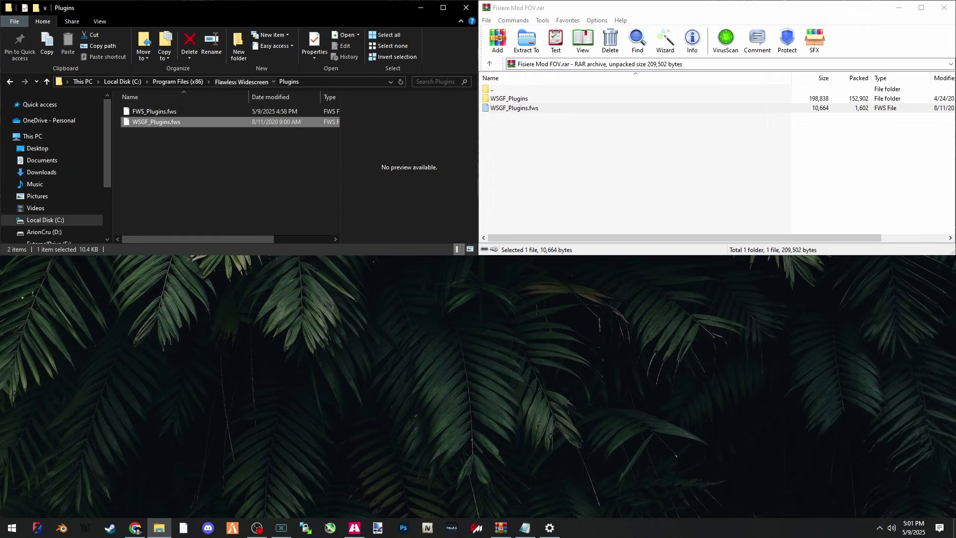
Step: In File Explorer, go from the Flawless Widescreen folder to PluginCache\WSGF_Plugins\Modules\GTAV
click(242, 82)
double_click(188, 132)
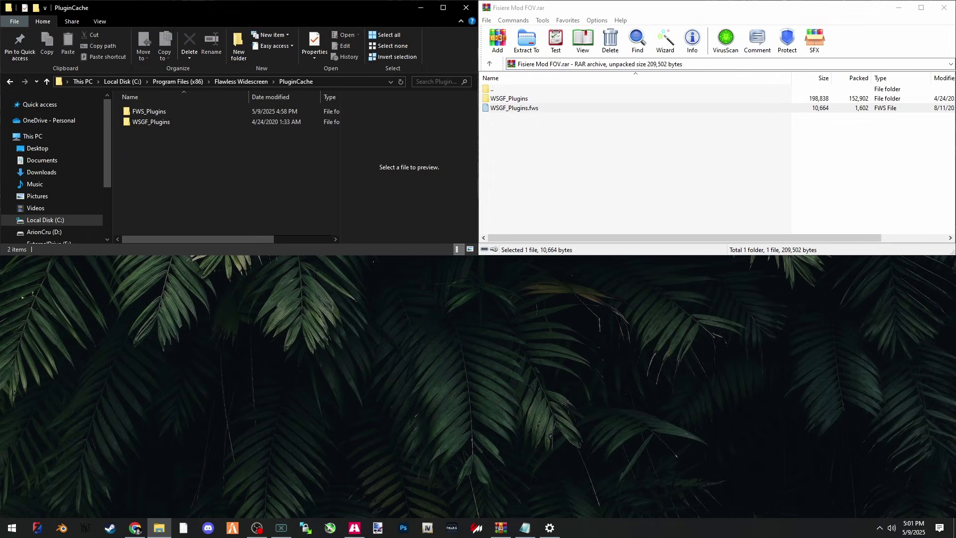
key(Down)
key(Return)
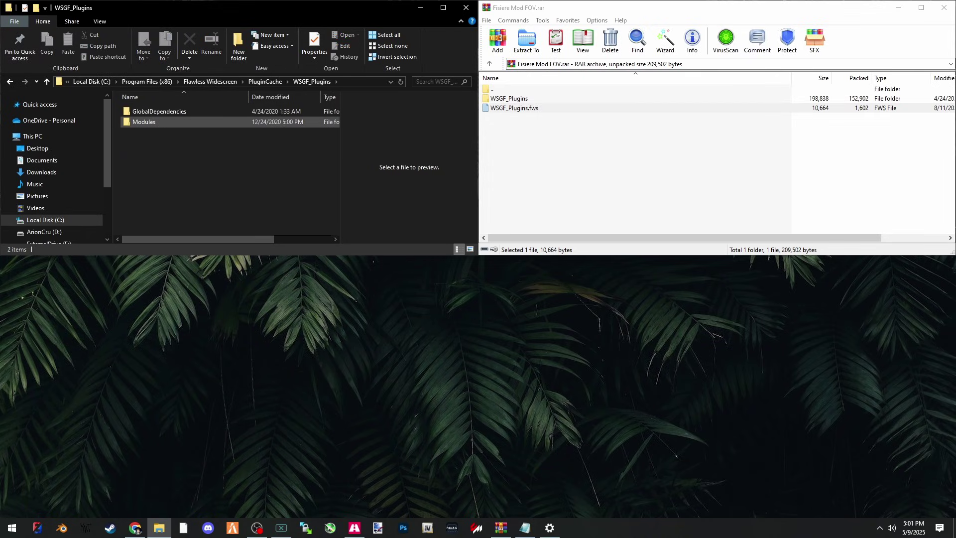
key(Up)
key(Down)
key(Return)
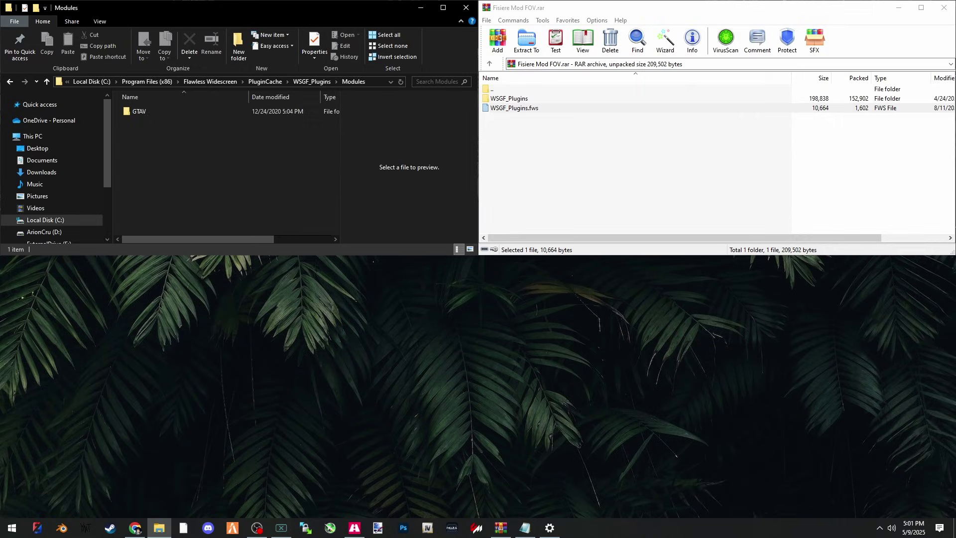
key(Down)
key(Return)
Step: Go into the Dependencies\Scripts subfolder and open GTAV.lua in Notepad
key(Down)
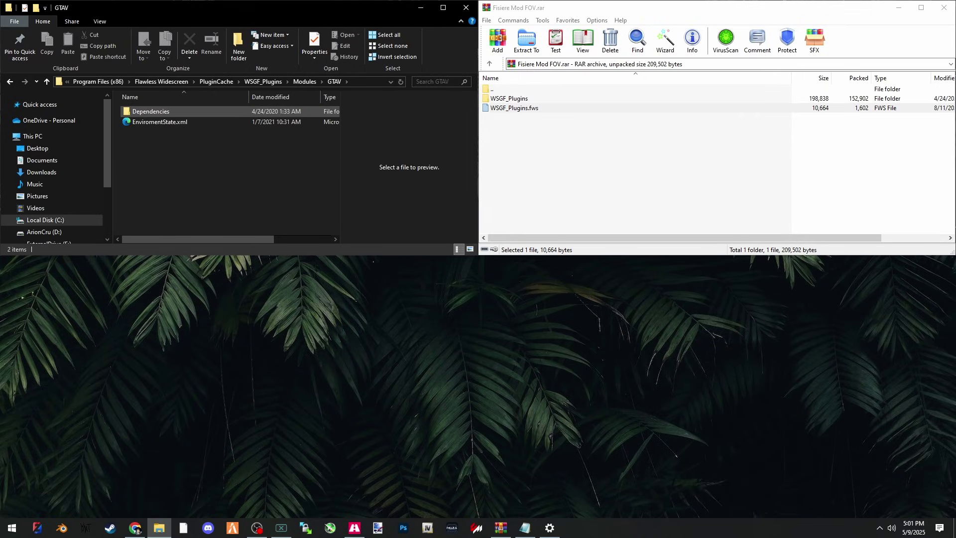
key(Return)
key(Down)
key(Down)
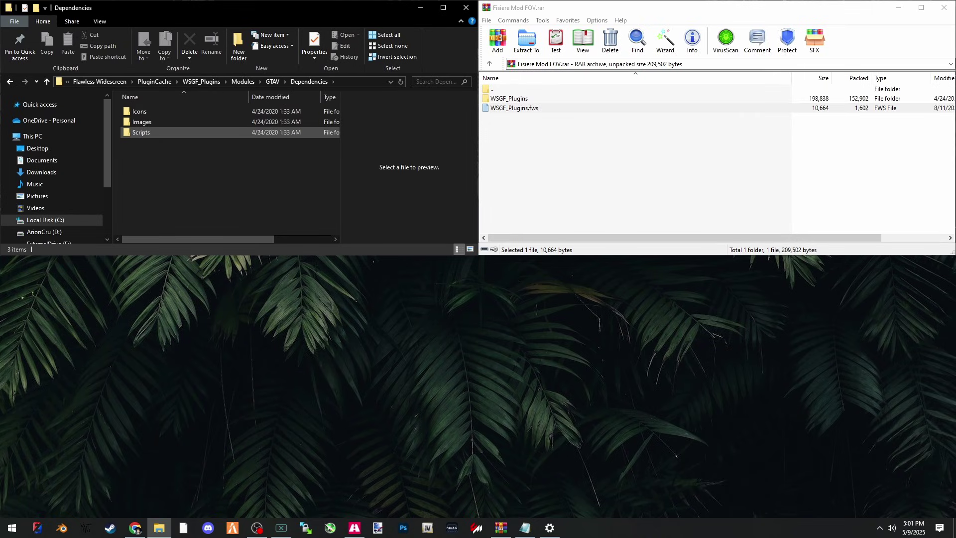
key(Return)
key(Down)
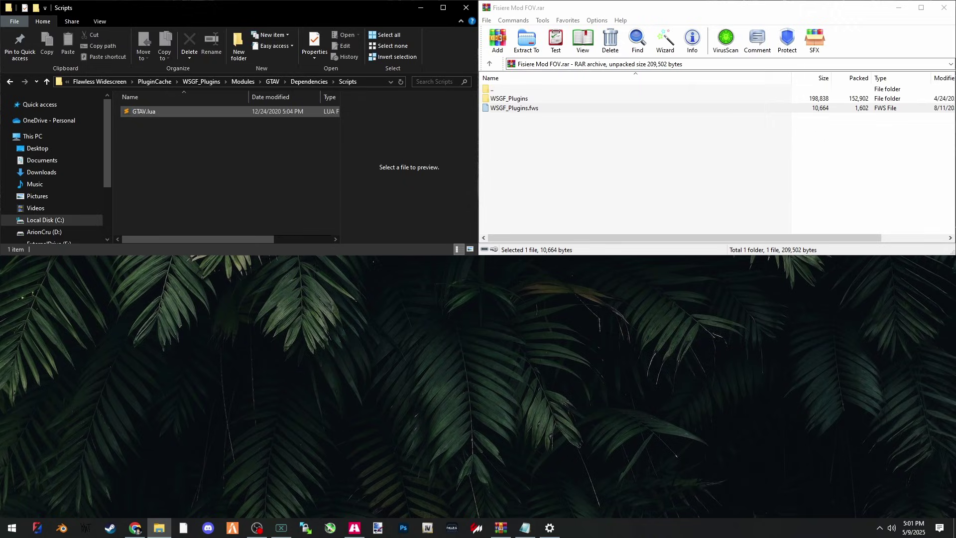
right_click(156, 112)
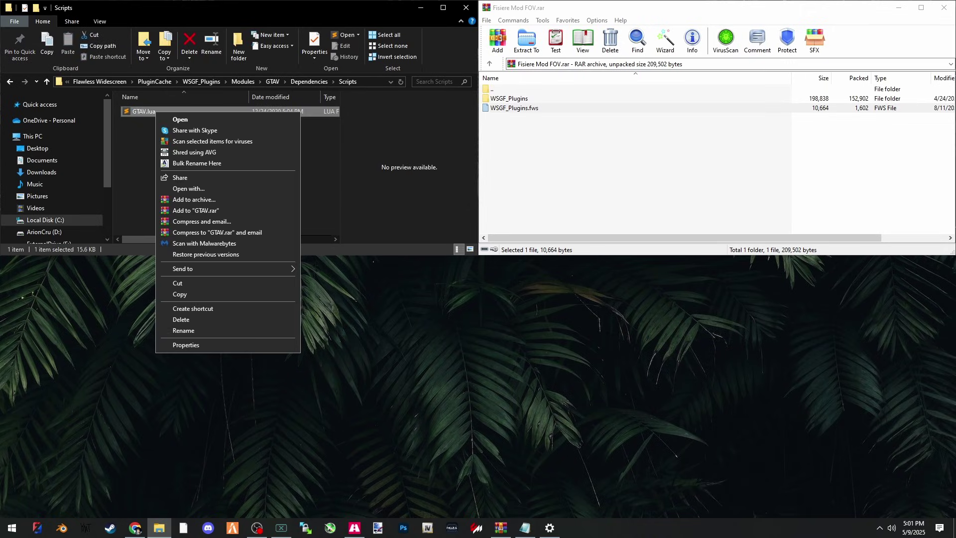
key(Return)
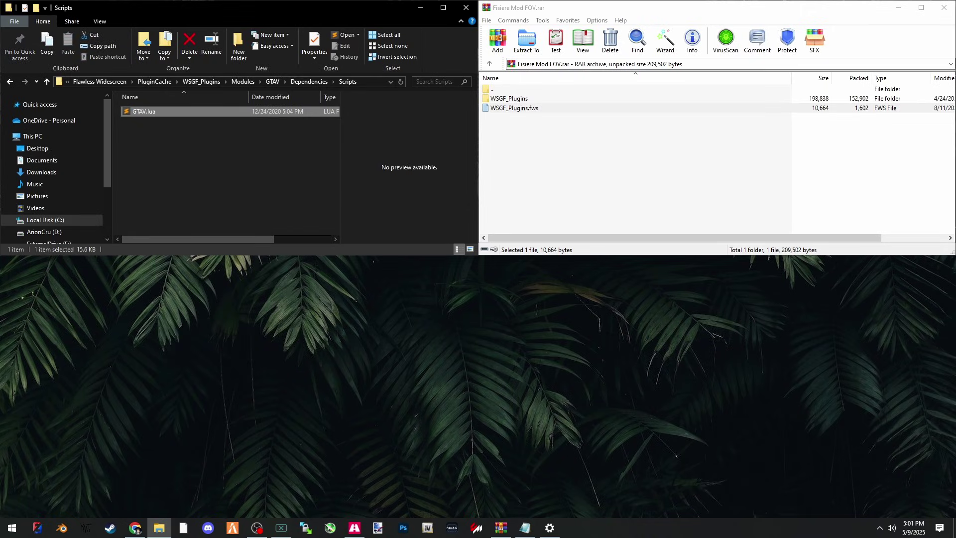
key(Down)
key(Return)
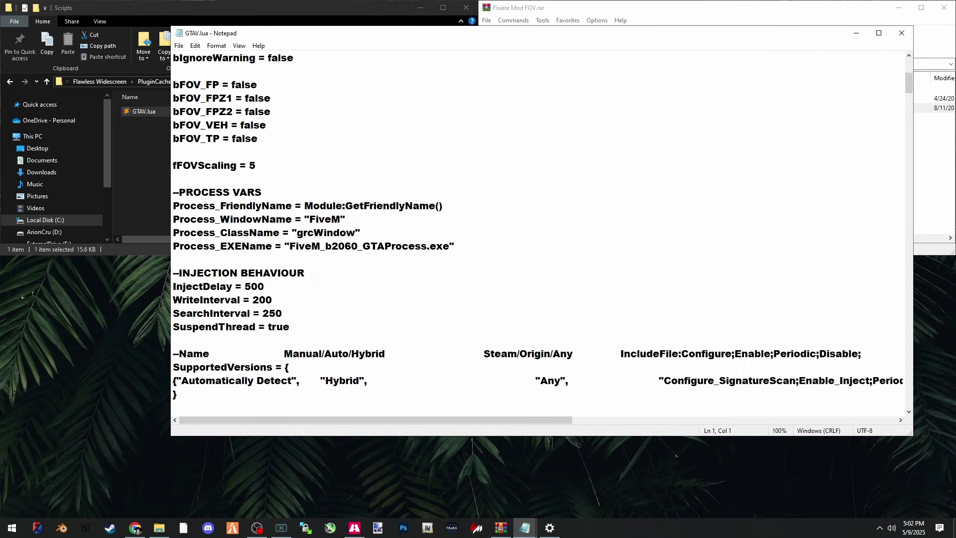
Step: Under PROCESS VARS, replace the WindowName, ClassName and EXEName lines with values "FiveM%R by Cfx.re", "grcWindow" and "FiveM.exe"
mouse_move(170, 231)
mouse_down()
mouse_move(283, 231)
mouse_move(177, 231)
mouse_up()
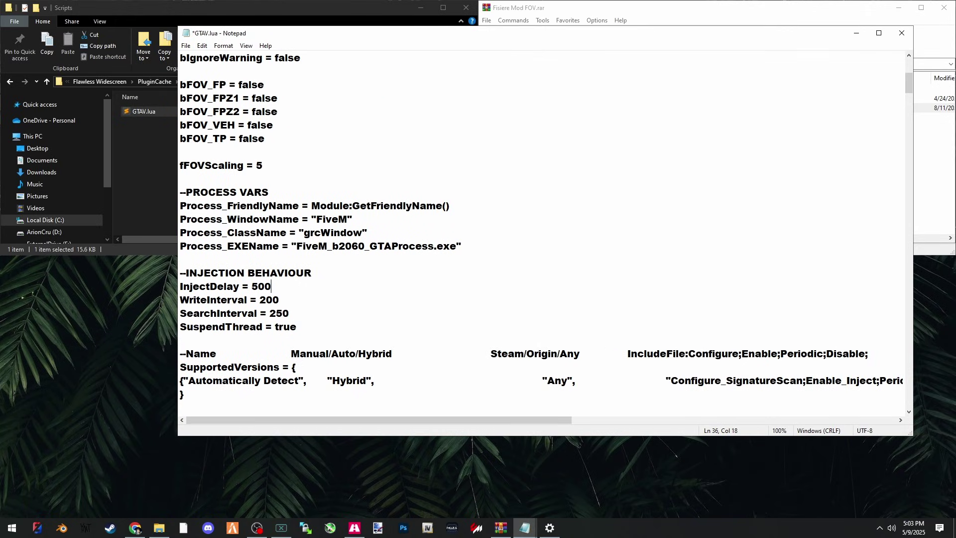
drag(180, 219, 313, 219)
click(331, 219)
key(alt+Tab)
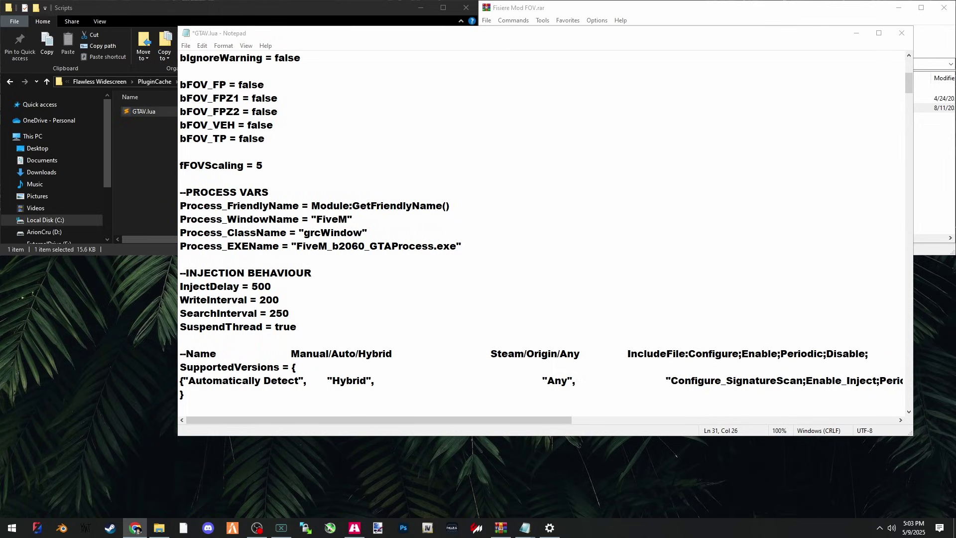
drag(462, 246, 180, 219)
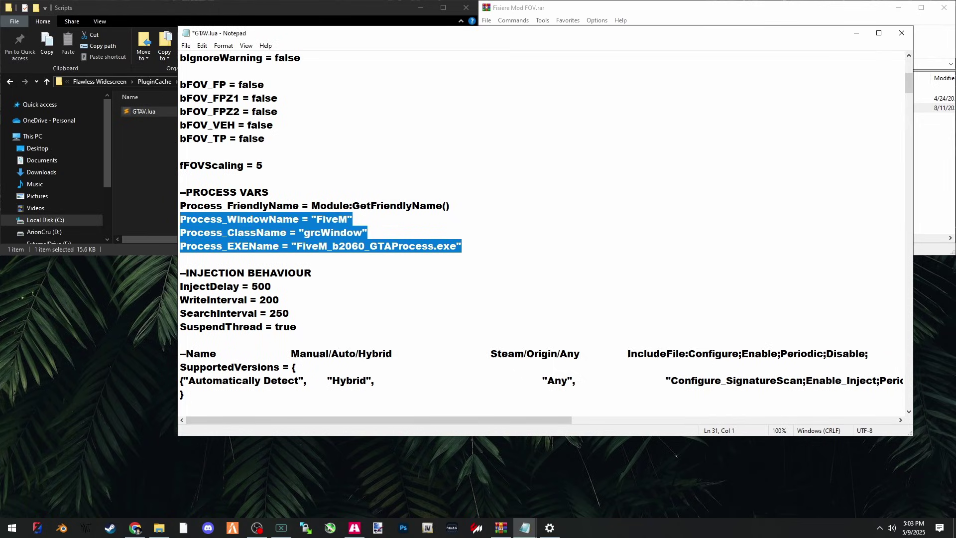
key(Delete)
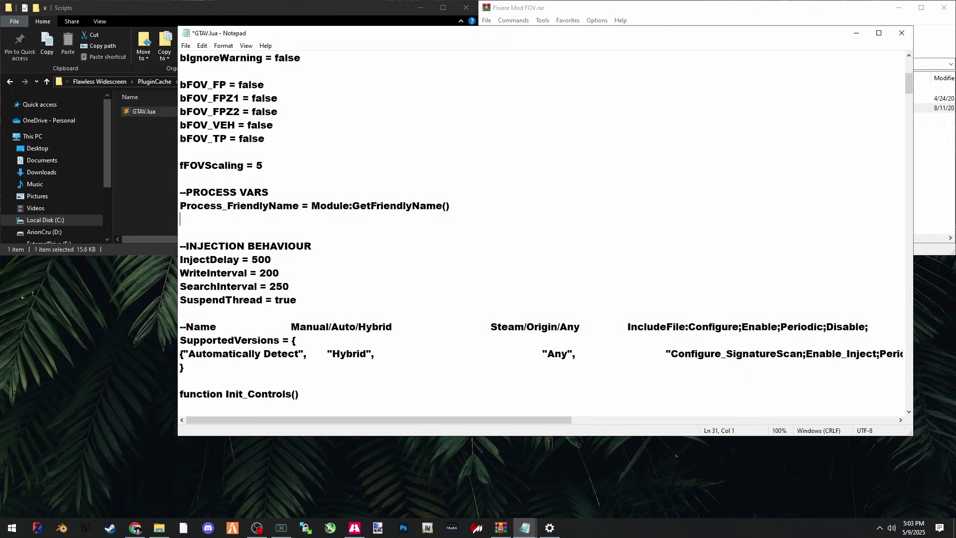
text(Process_WindowName = "FiveM%R by Cfx.re" Process_ClassName = "grcWindow" Process_EXEName = "FiveM.exe")
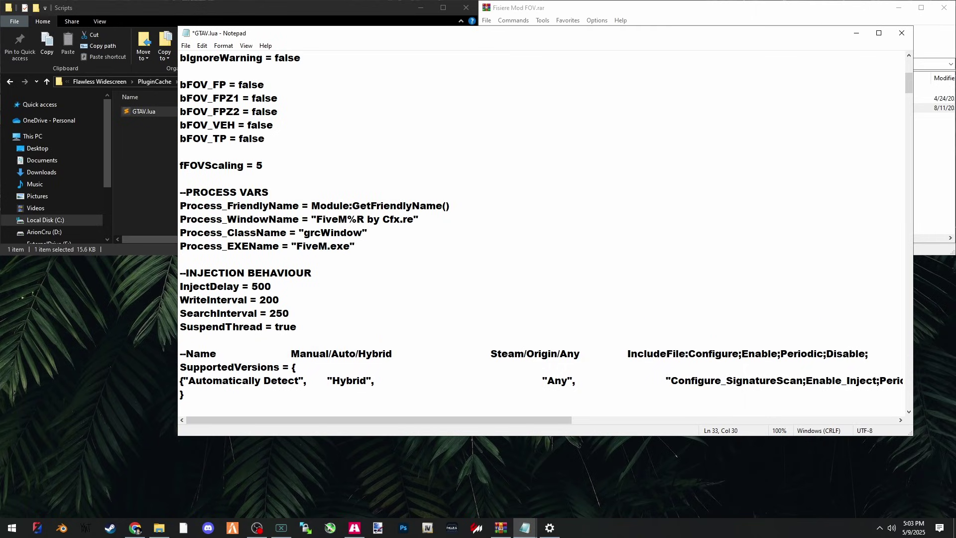
Step: Save the edited GTAV.lua and close Notepad
drag(311, 220, 421, 219)
click(389, 246)
click(312, 220)
key(ctrl+s)
click(901, 33)
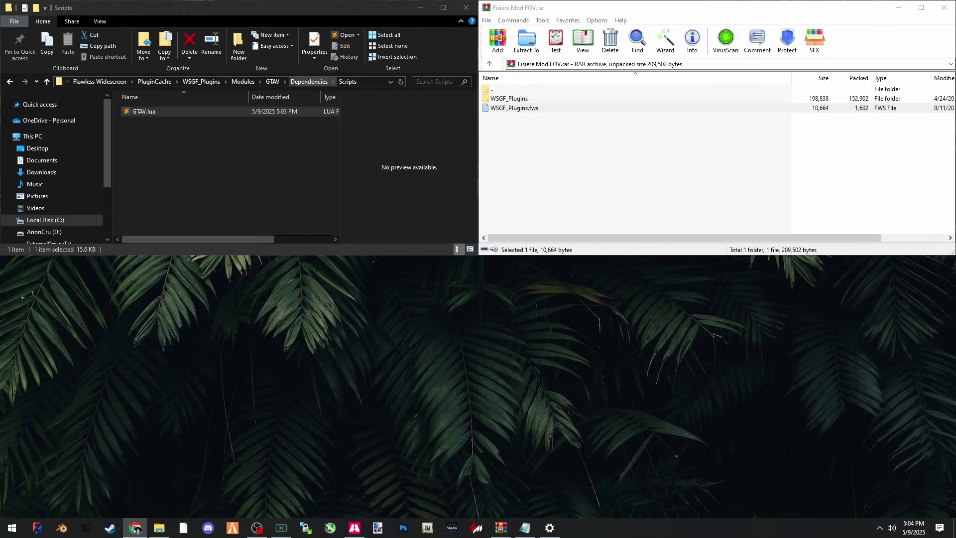
Step: Close the File Explorer window and the Fisiere Mod FOV.rar archive window
click(170, 112)
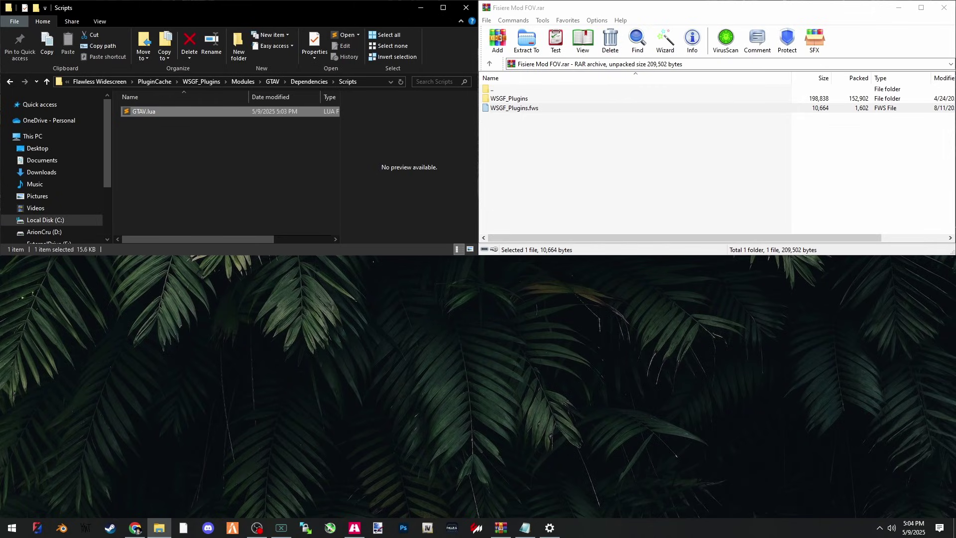
key(alt+Tab)
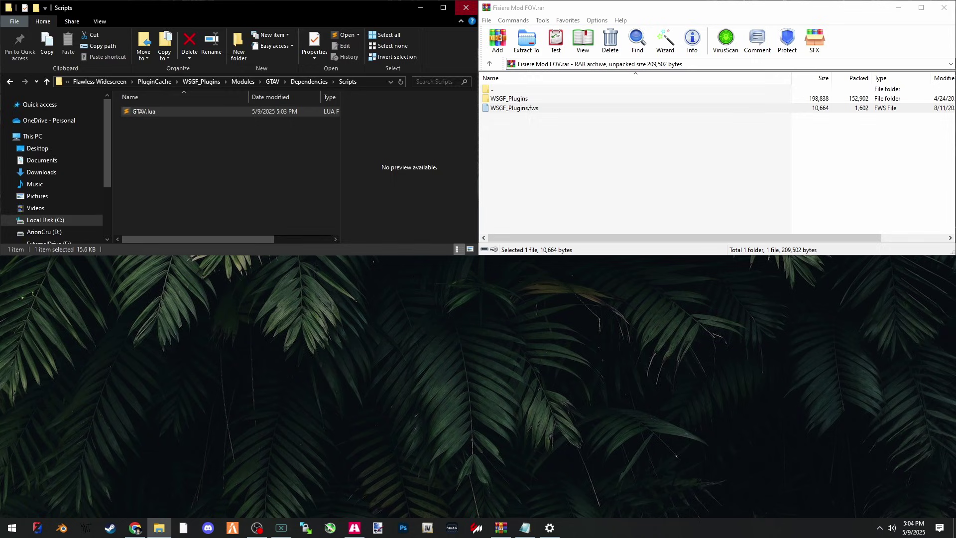
click(466, 7)
click(943, 7)
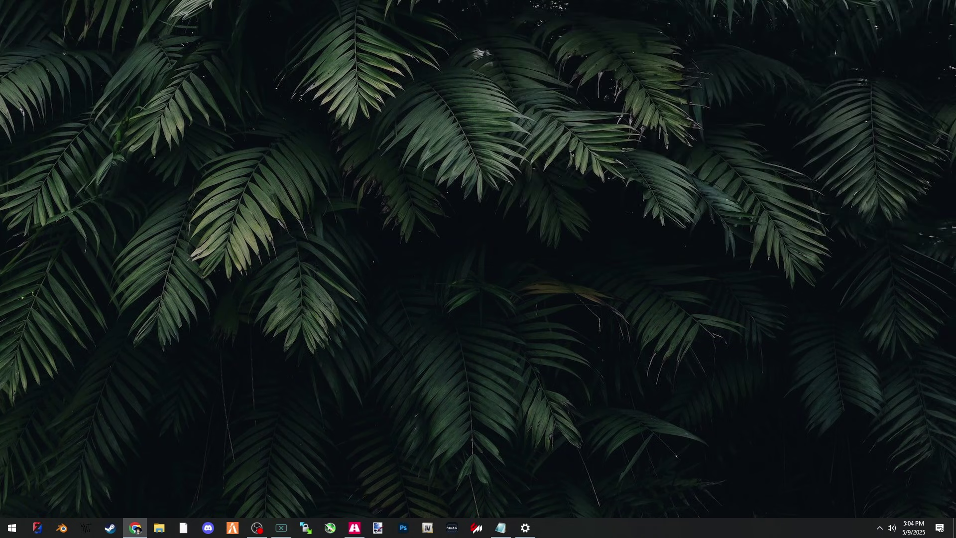
Step: Launch Flawless Widescreen again, agreeing to kill the existing instance
click(12, 527)
text(flawl)
key(Return)
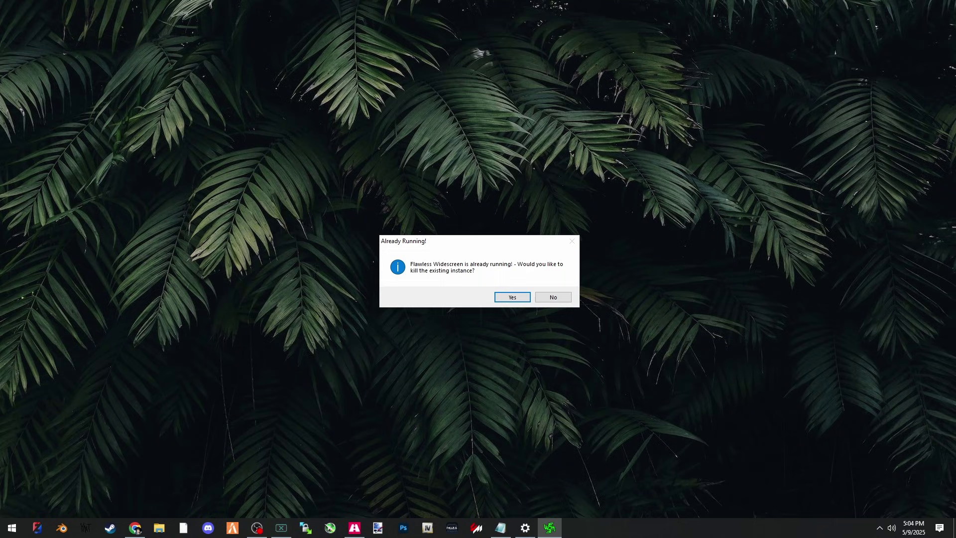
key(Return)
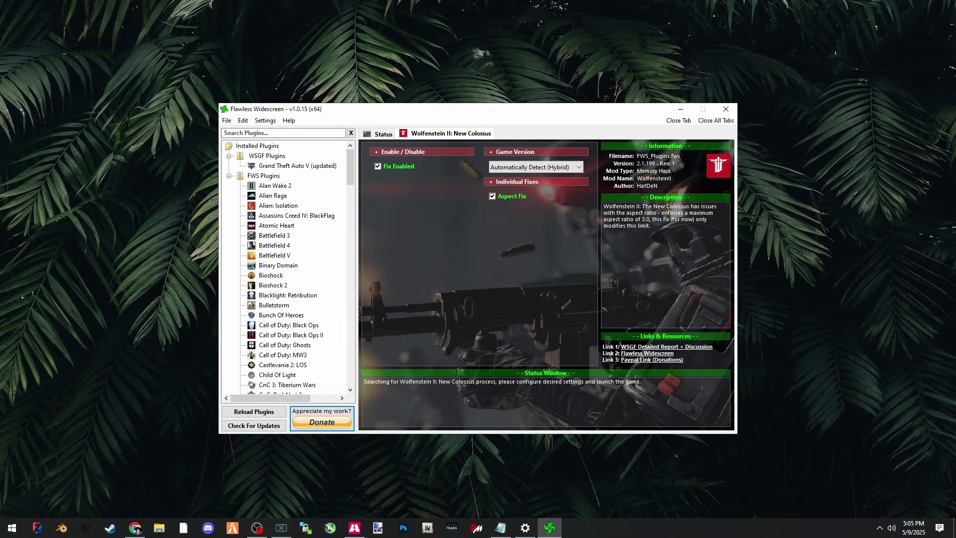
Step: Leave only the Grand Theft Auto V (updated) plugin page open, closing Wolfenstein II: New Colossus, and minimize Flawless Widescreen
click(879, 528)
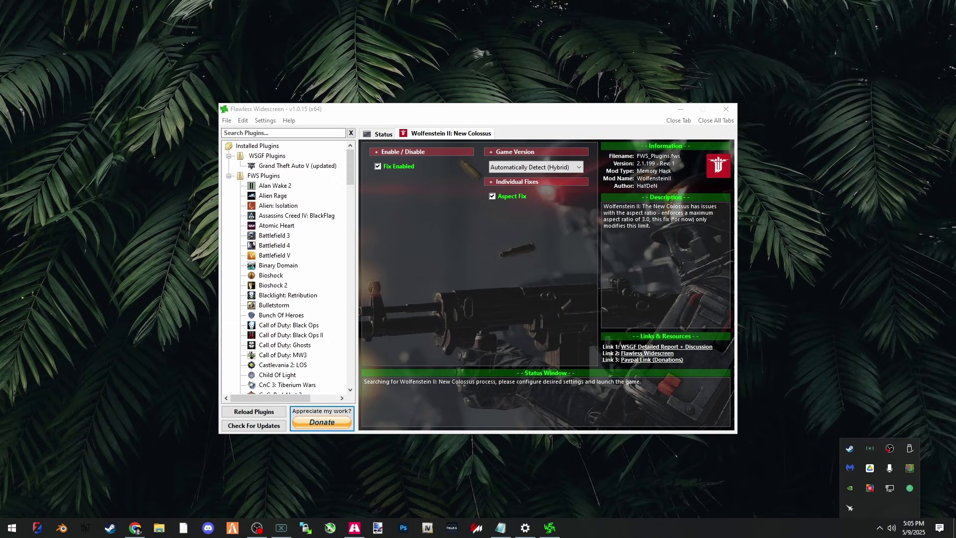
click(498, 234)
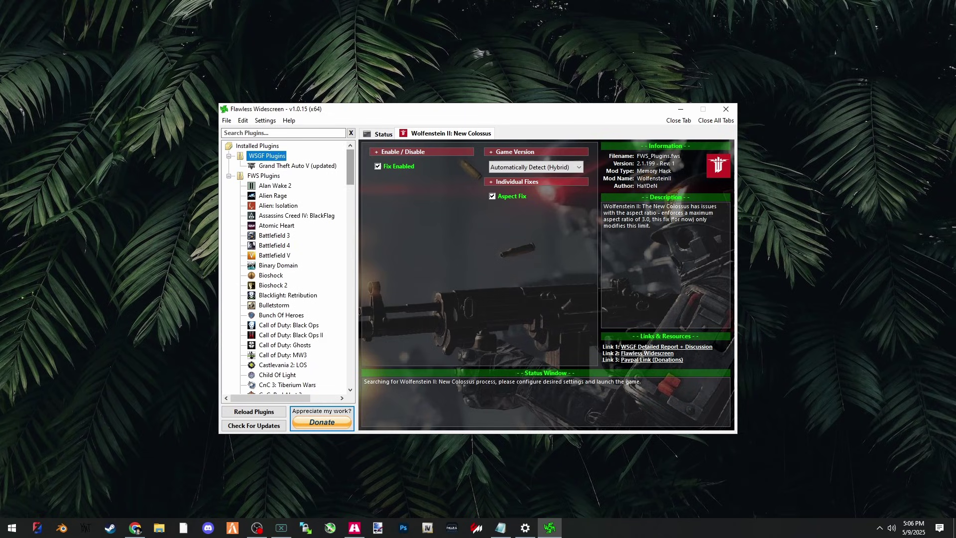
click(297, 166)
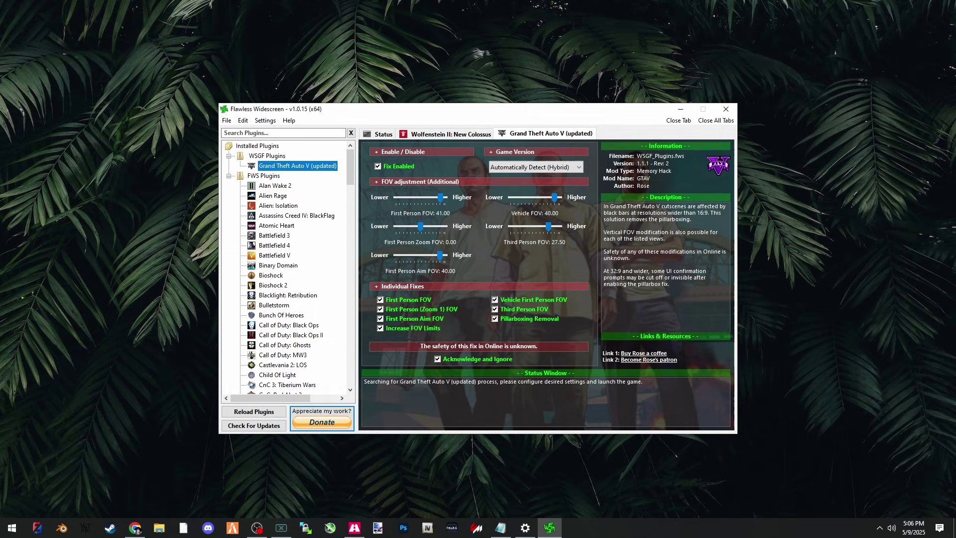
middle_click(446, 134)
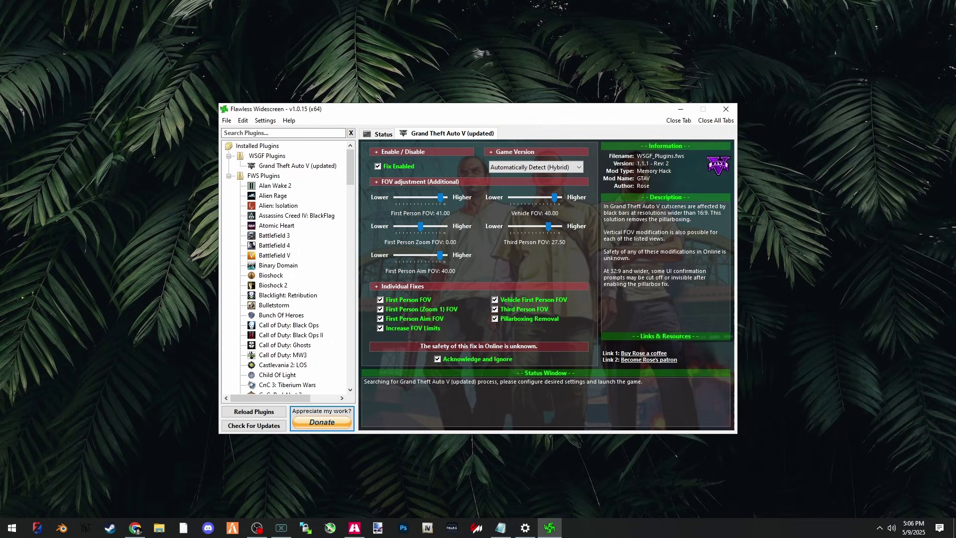
click(680, 109)
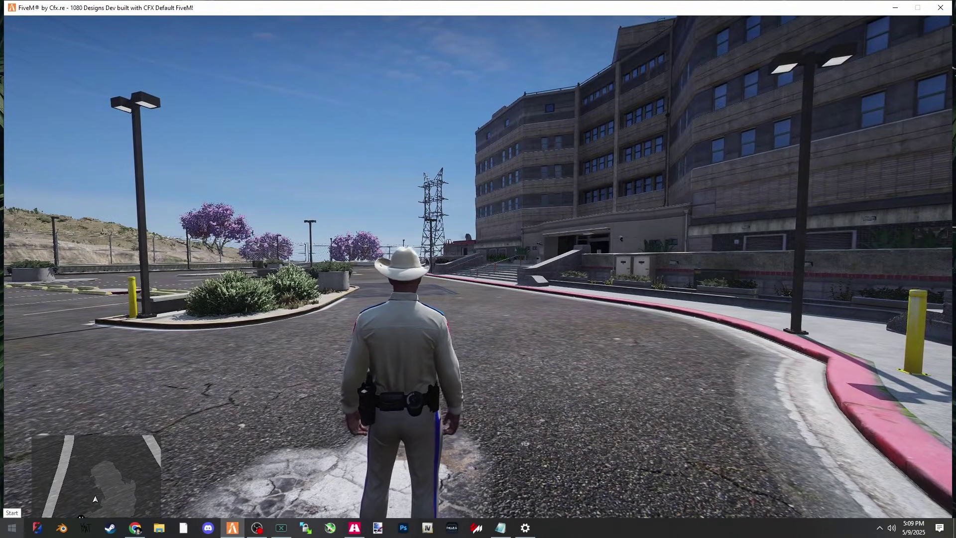
Step: With FiveM running, restore Flawless Widescreen from the hidden system tray icons and move its window clear of the game character
key(super)
click(880, 527)
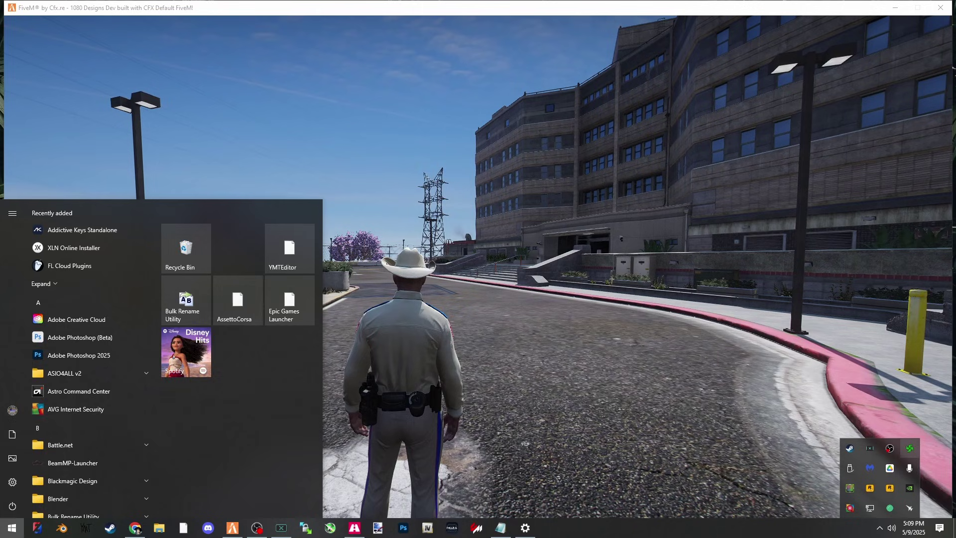
click(910, 448)
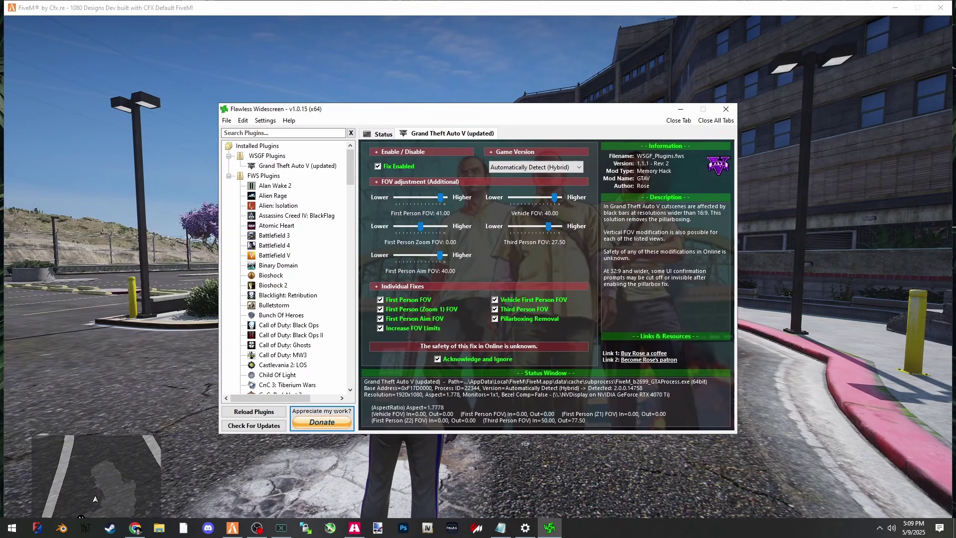
drag(478, 109, 656, 120)
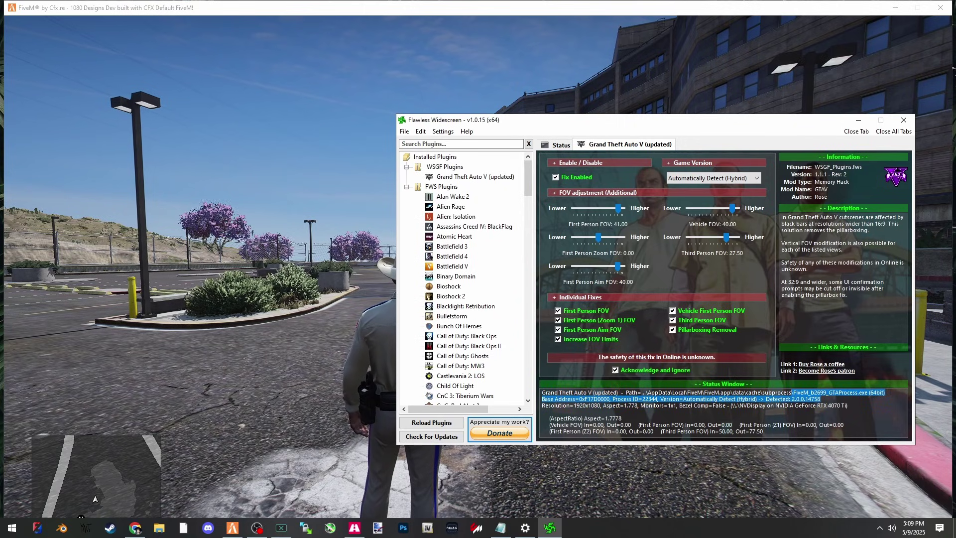
drag(619, 123, 661, 64)
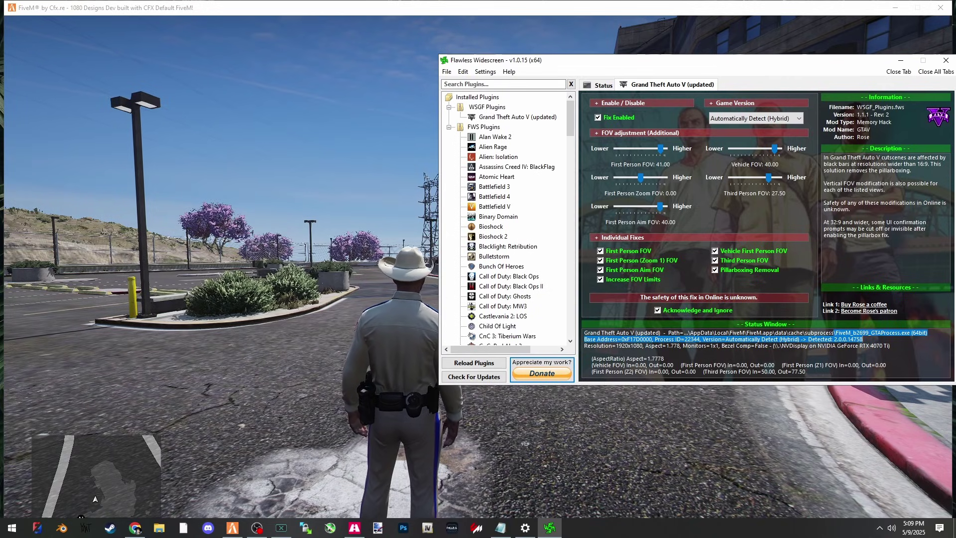
Step: Raise the Third Person FOV to 45.00 and switch to the FiveM game
mouse_move(768, 177)
mouse_down()
mouse_move(750, 177)
mouse_move(778, 178)
mouse_up()
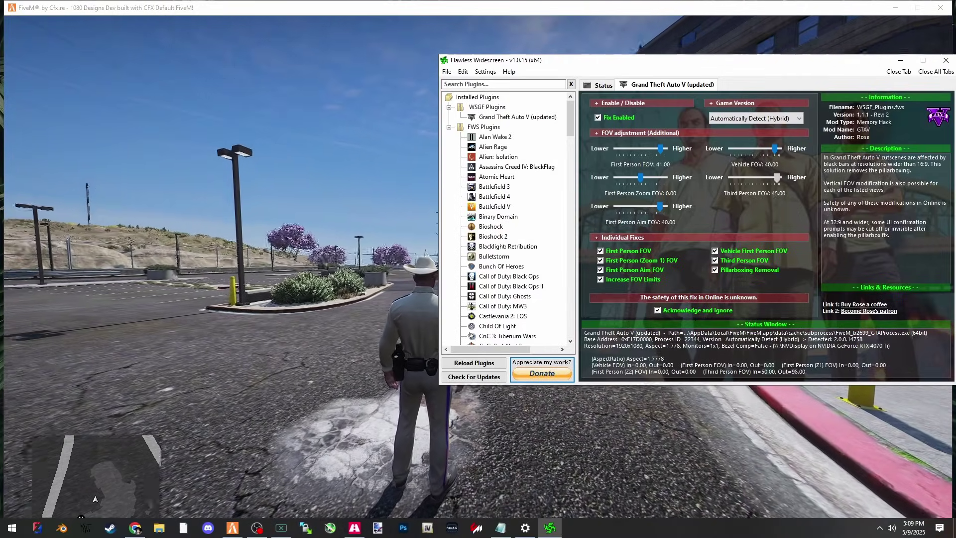
key(alt+Tab)
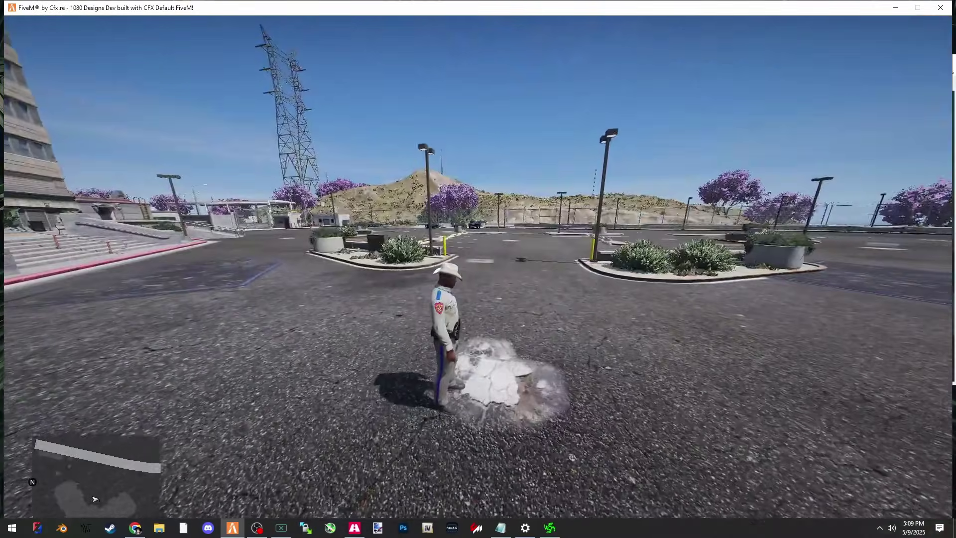
Step: Switch the character to first-person view, set the First Person FOV to 50.00 in Flawless Widescreen, and walk forward in FiveM
key(v)
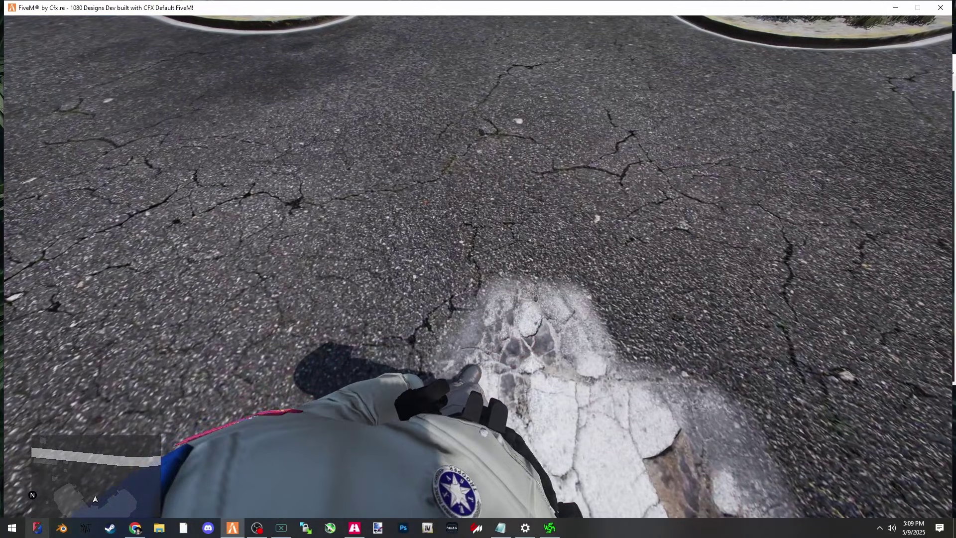
key(super)
mouse_move(501, 528)
click(549, 528)
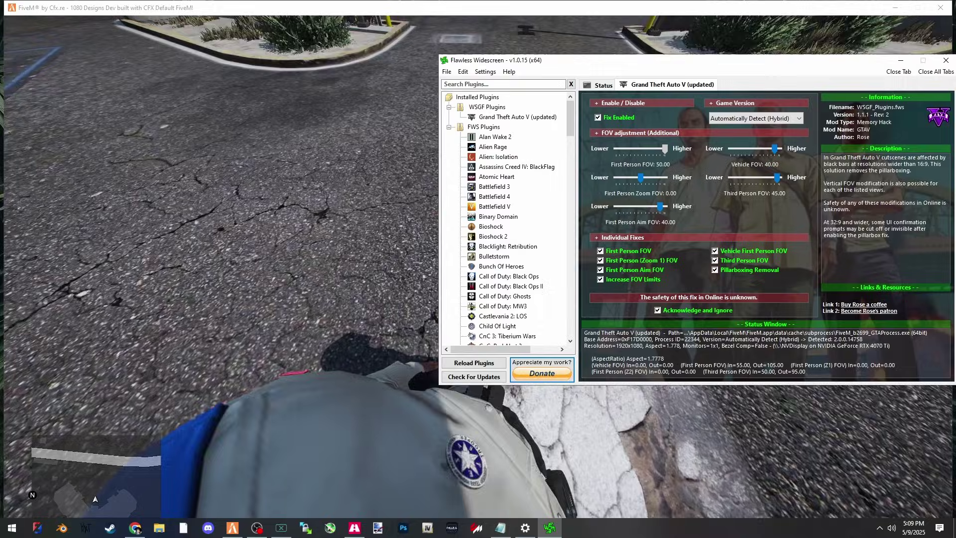
key(alt+Tab)
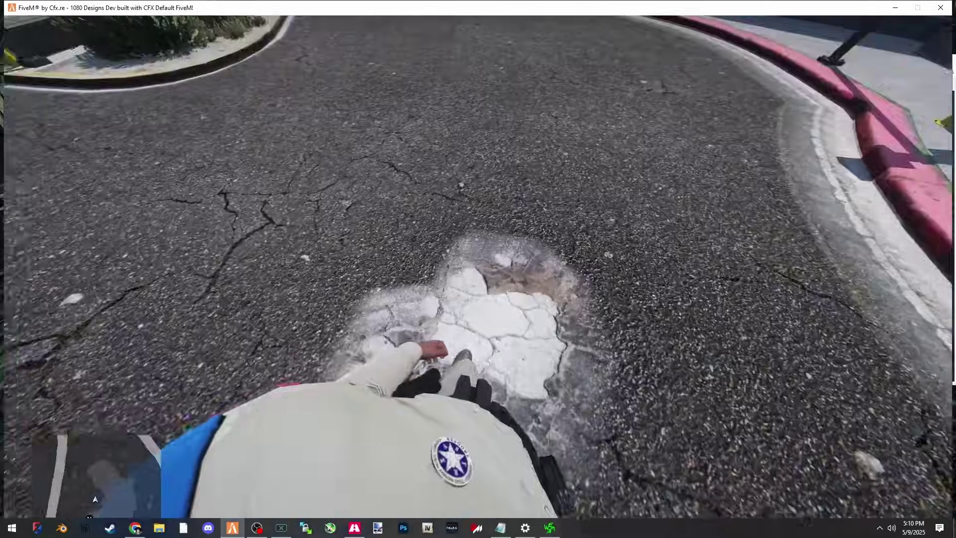
key(w)
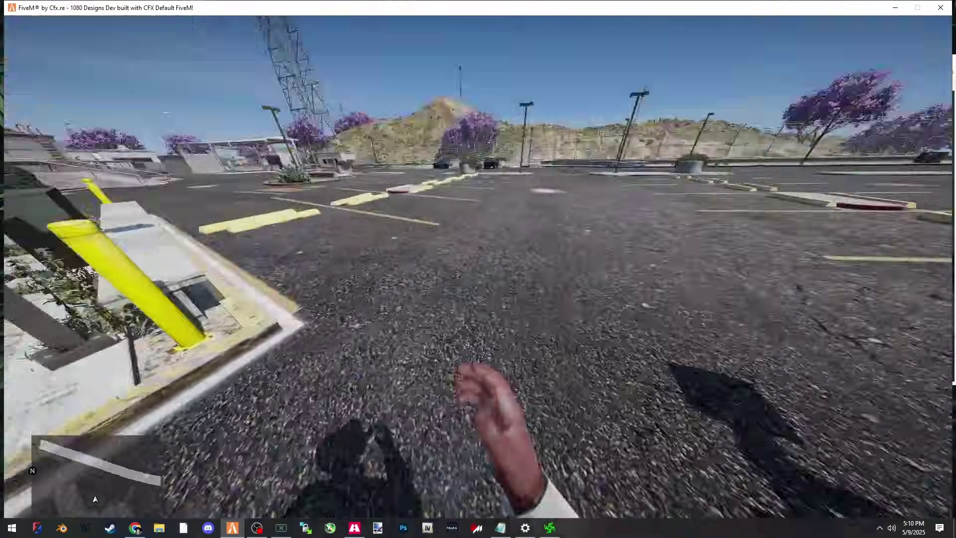
Step: Open the Vehicle Related Options in the 10-80 Designs server's vMenu and move down through its entries to get a vehicle
key(m)
key(Down)
key(Down)
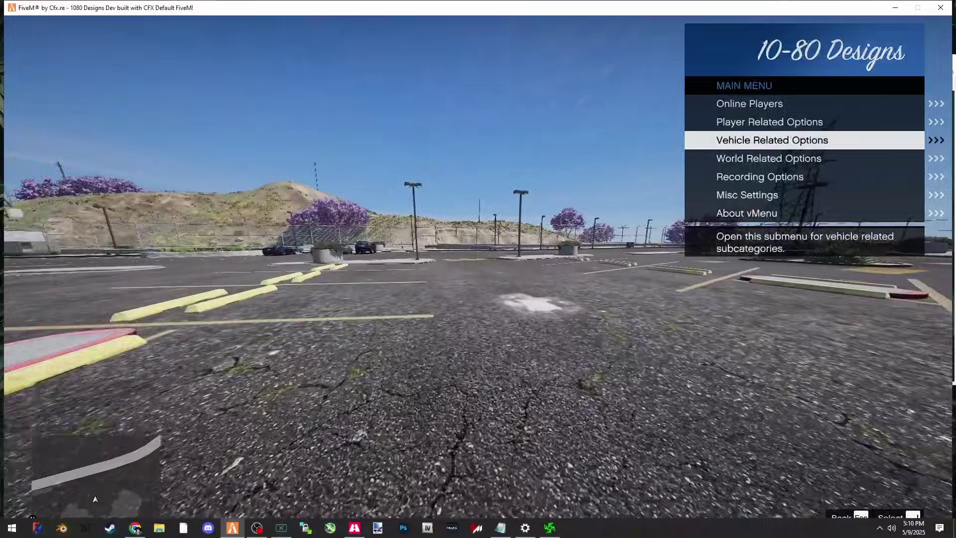
key(Return)
key(Down)
key(Down)
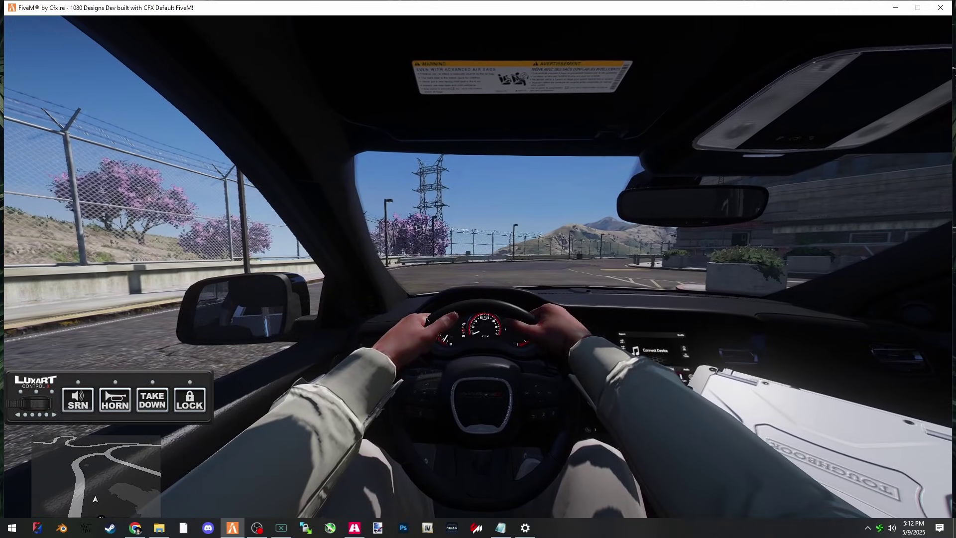
Step: Restore Flawless Widescreen, set the Vehicle FOV to 29.50 and the First Person Aim FOV to 49.00, and minimize it
key(super)
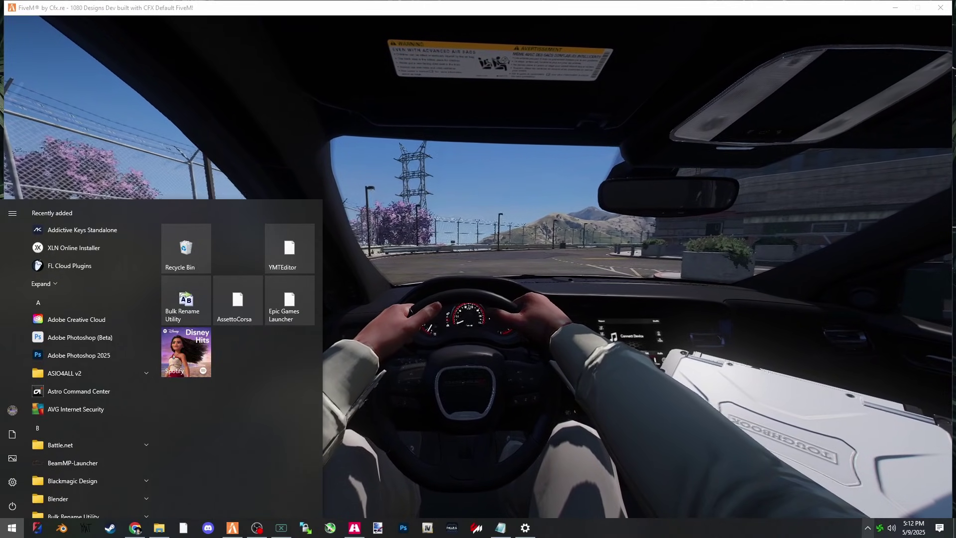
right_click(880, 528)
click(904, 518)
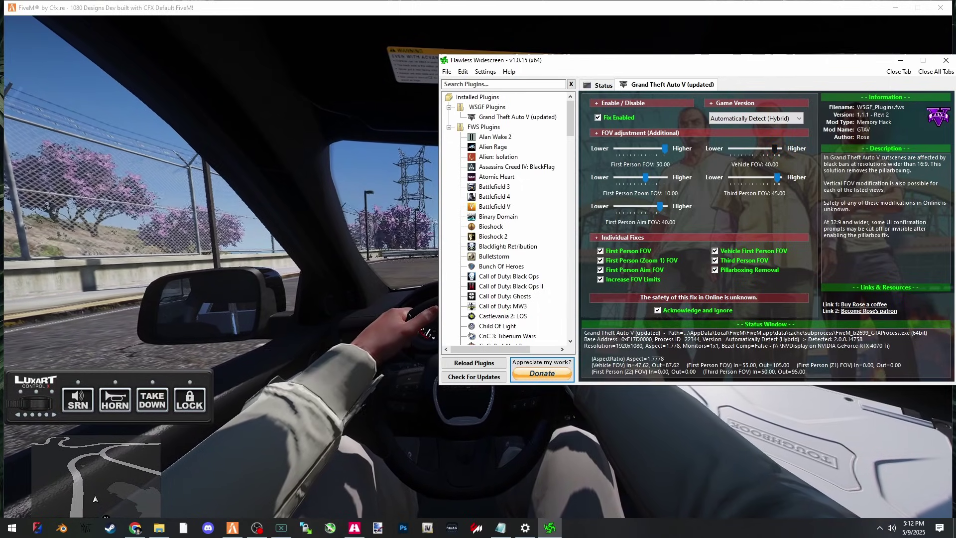
mouse_move(774, 148)
mouse_down()
mouse_move(756, 148)
mouse_move(769, 148)
mouse_up()
drag(660, 206, 651, 206)
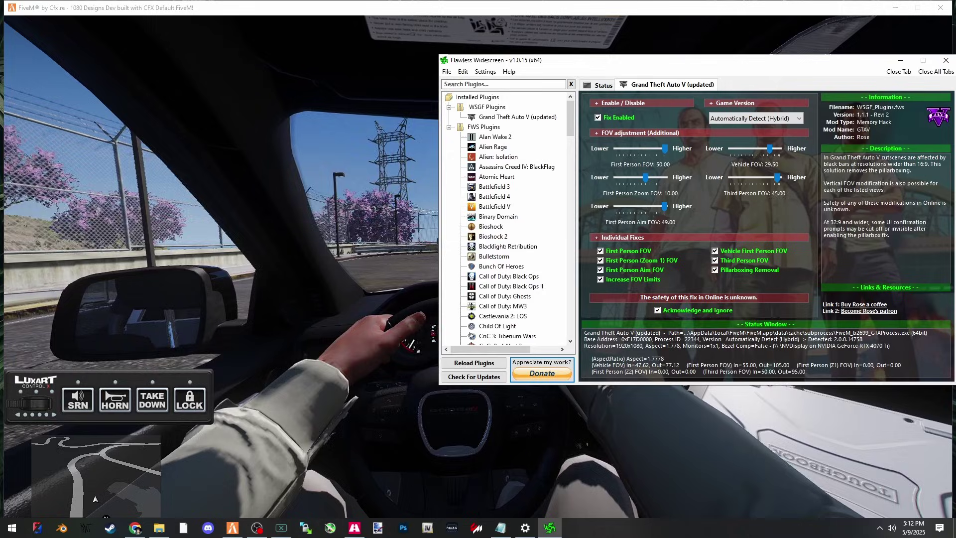
click(900, 60)
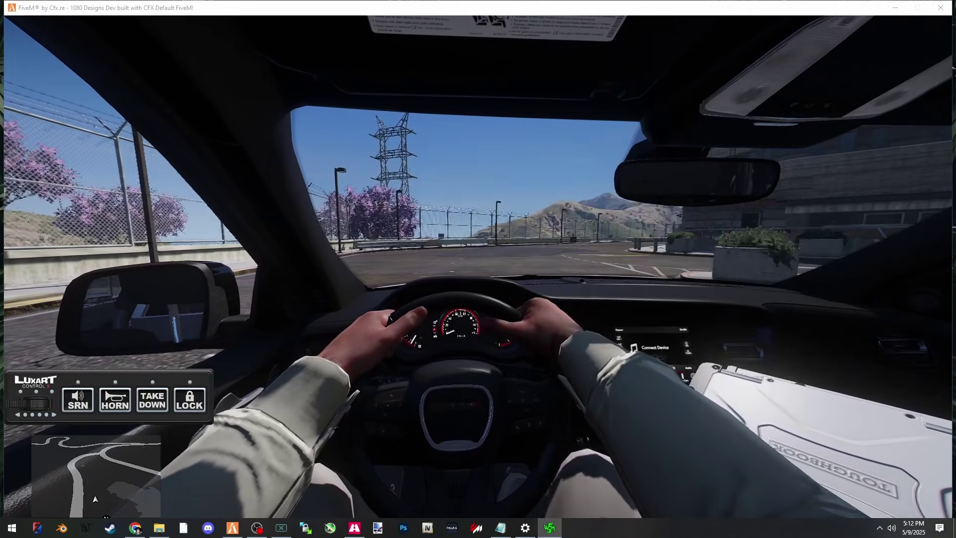
Step: View the patrol vehicle in third person, get out and back in, and turn on its emergency lights
key(v)
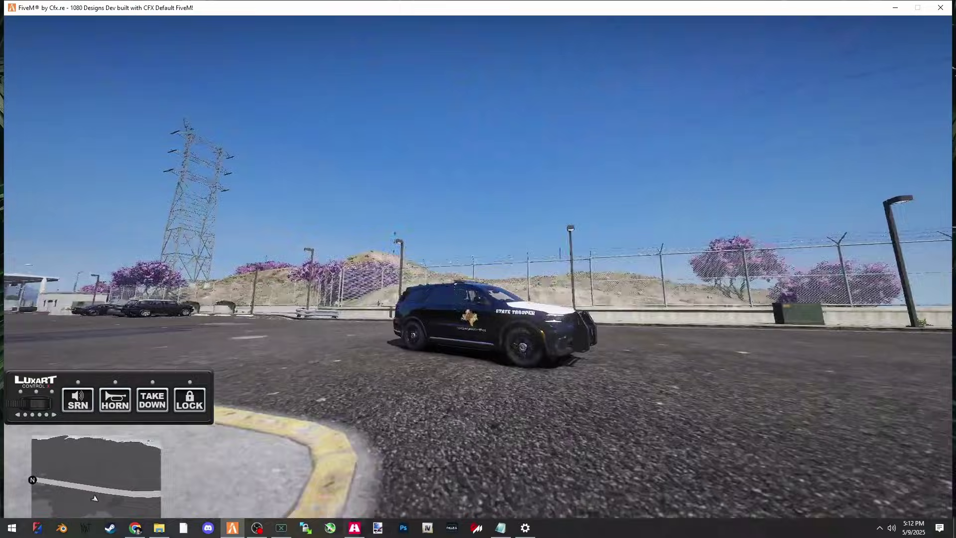
key(f)
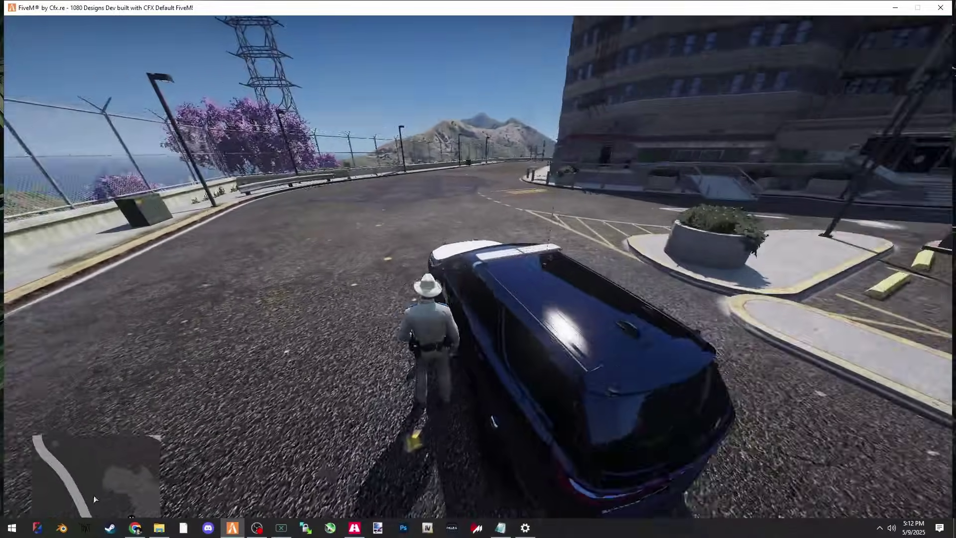
key(f)
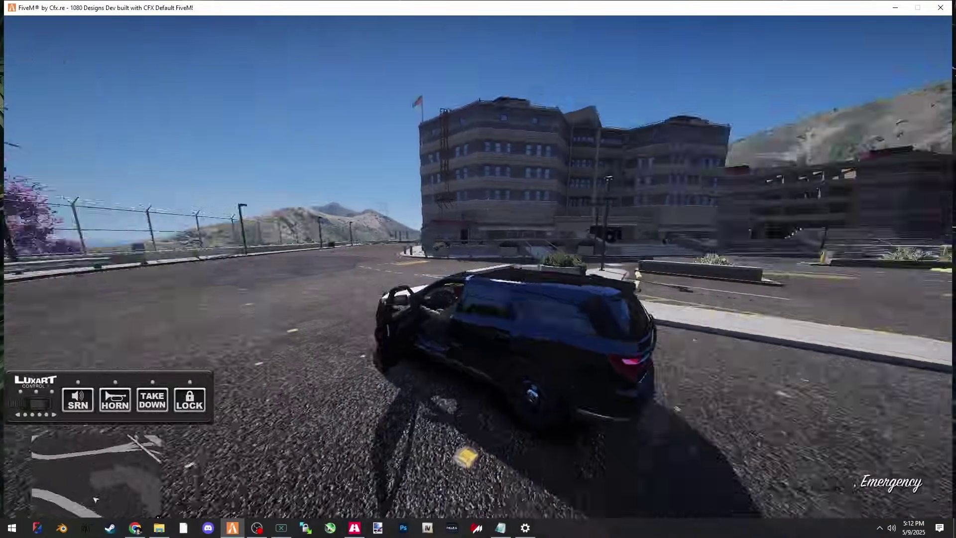
key(q)
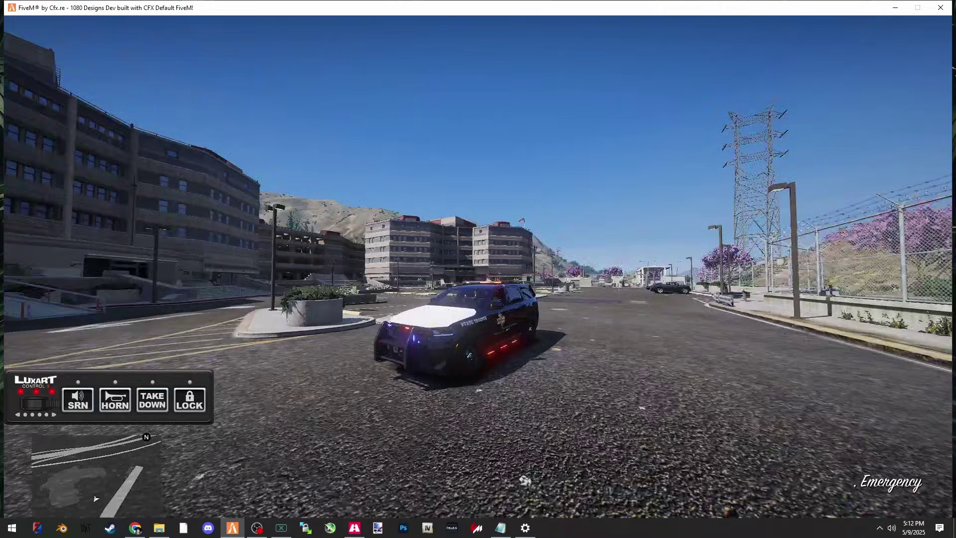
Step: Restore Flawless Widescreen, move its window clear of the patrol vehicle, lower the Third Person FOV, and return to the FiveM game
key(super)
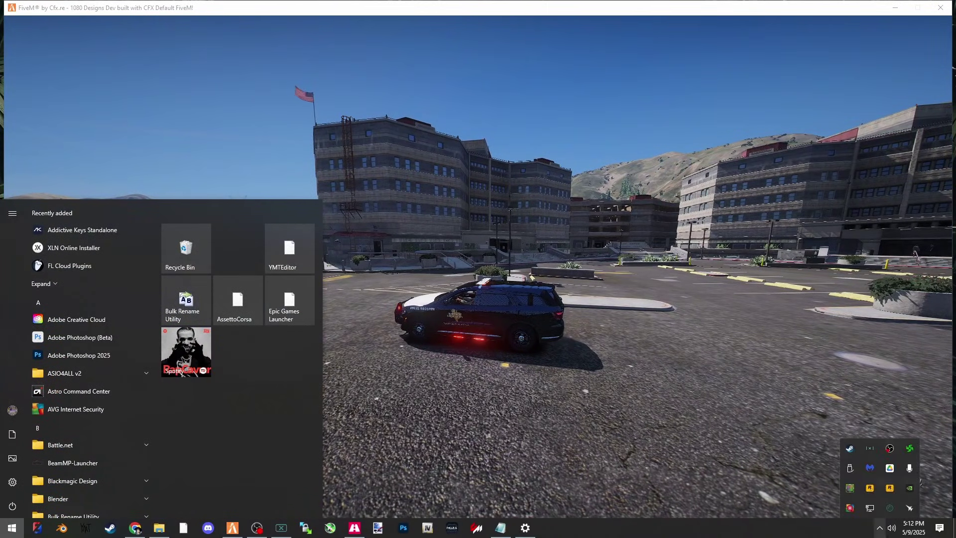
right_click(909, 449)
click(932, 464)
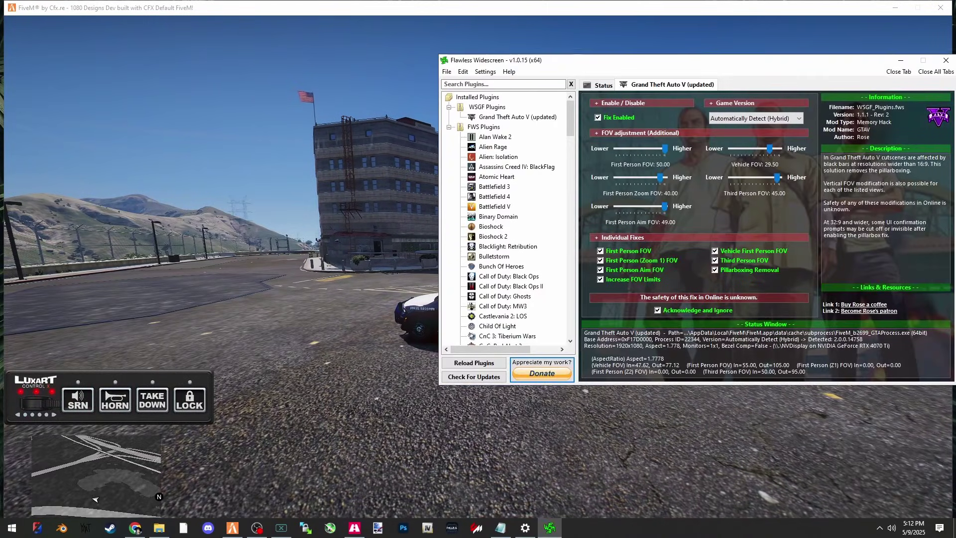
drag(647, 60, 177, 257)
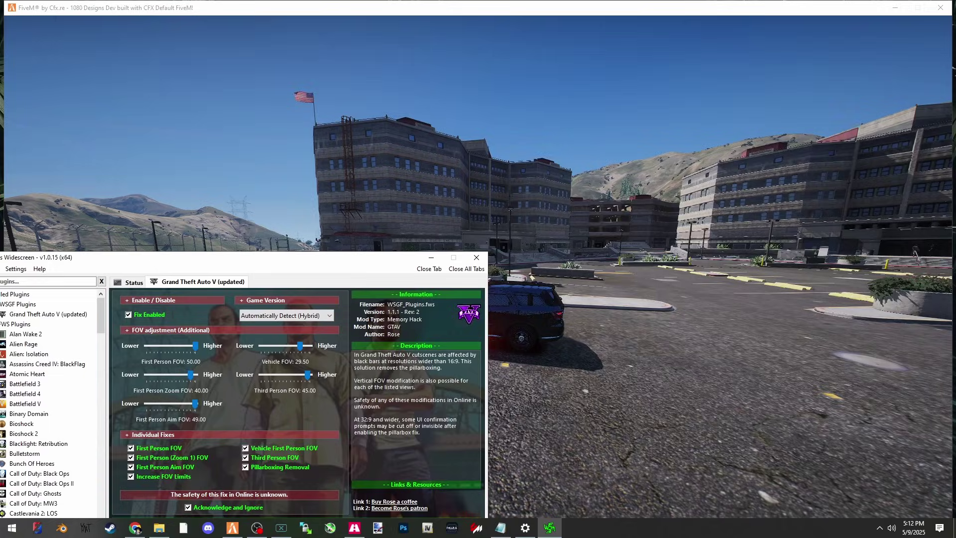
drag(307, 374, 274, 374)
click(498, 224)
Step: Walk the character around the patrol vehicle in third person to examine the lowered field of view
key(q)
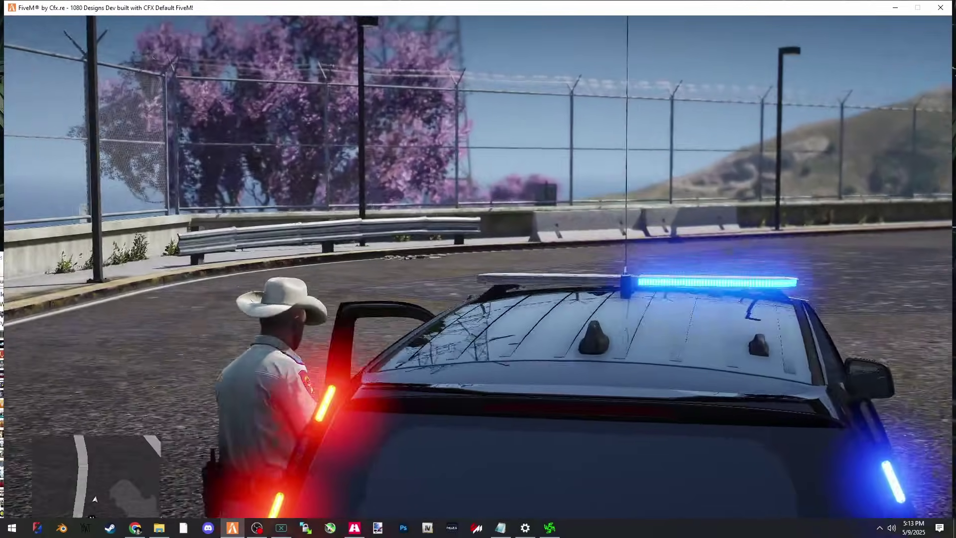
key(w)
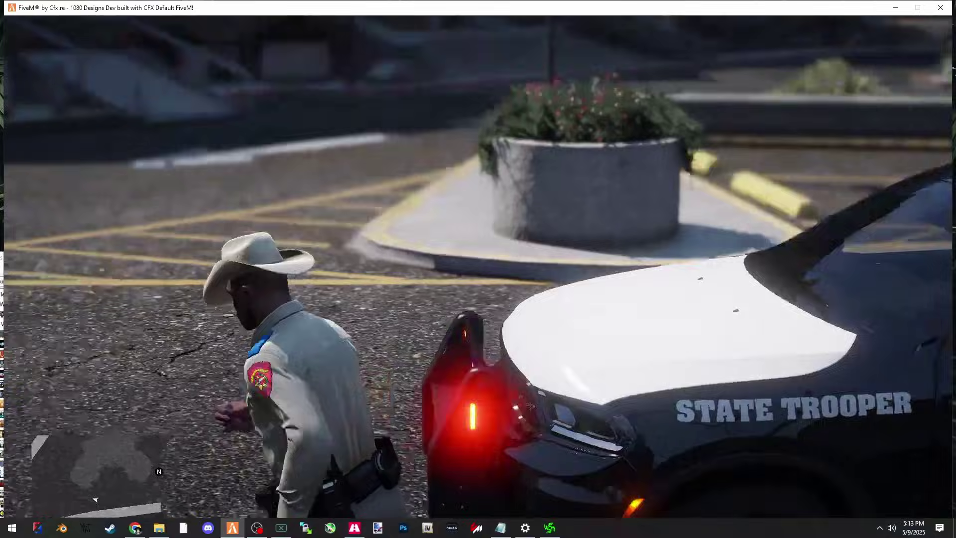
key(w)
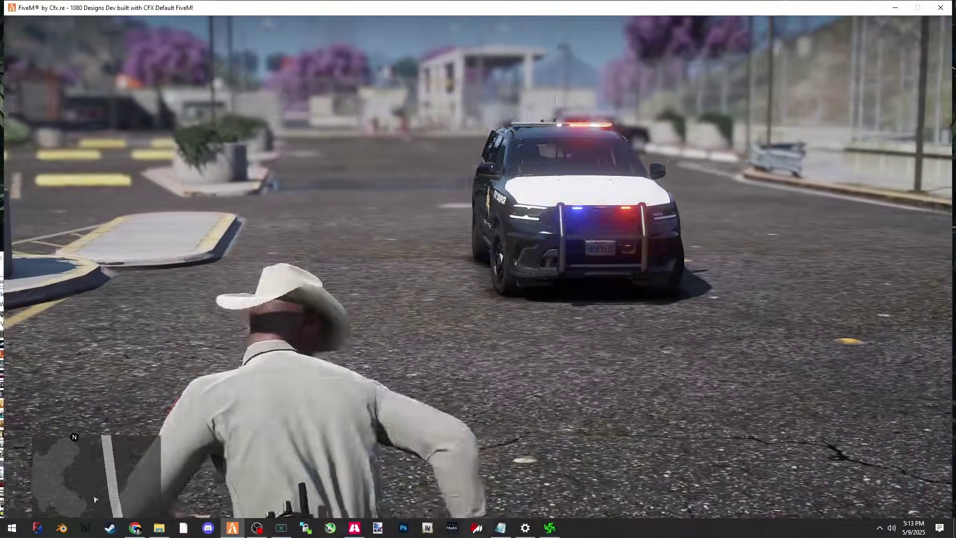